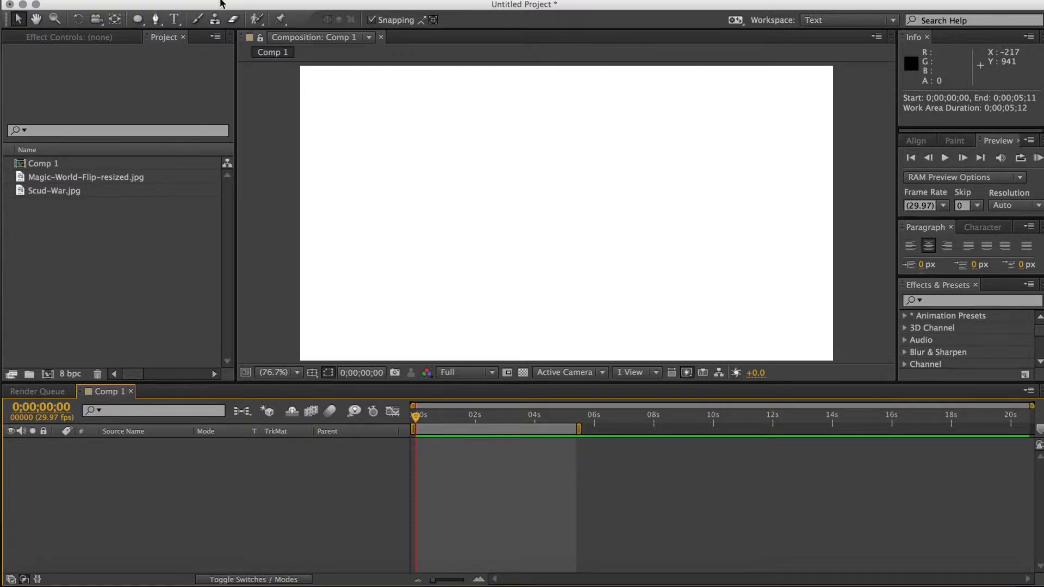
Step: Create a shape layer and draw a circle about 601 px across in the lower part of the composition
{"action": "left_click", "coordinate": [271, 0]}
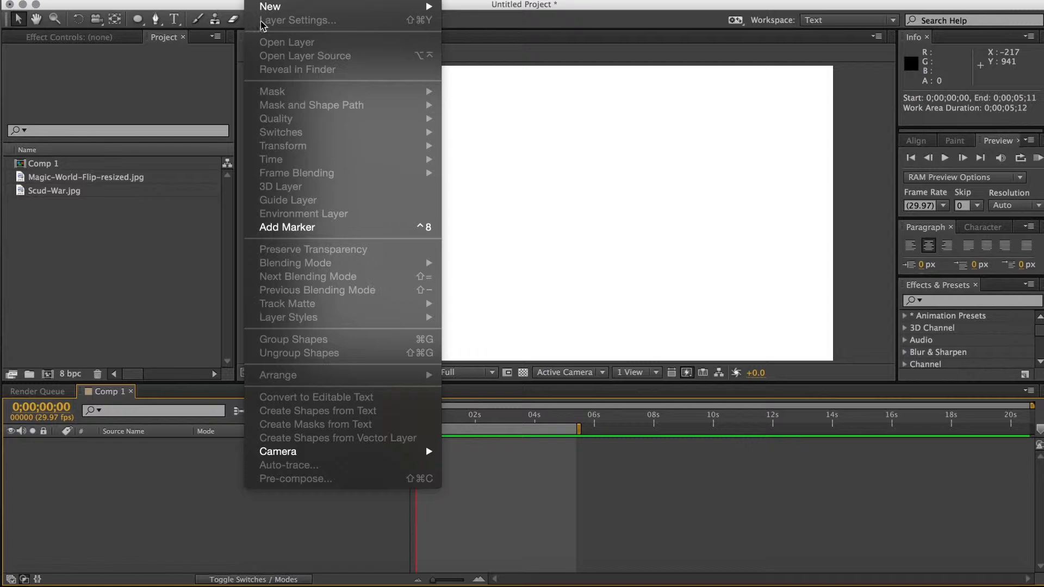
{"action": "mouse_move", "coordinate": [283, 7]}
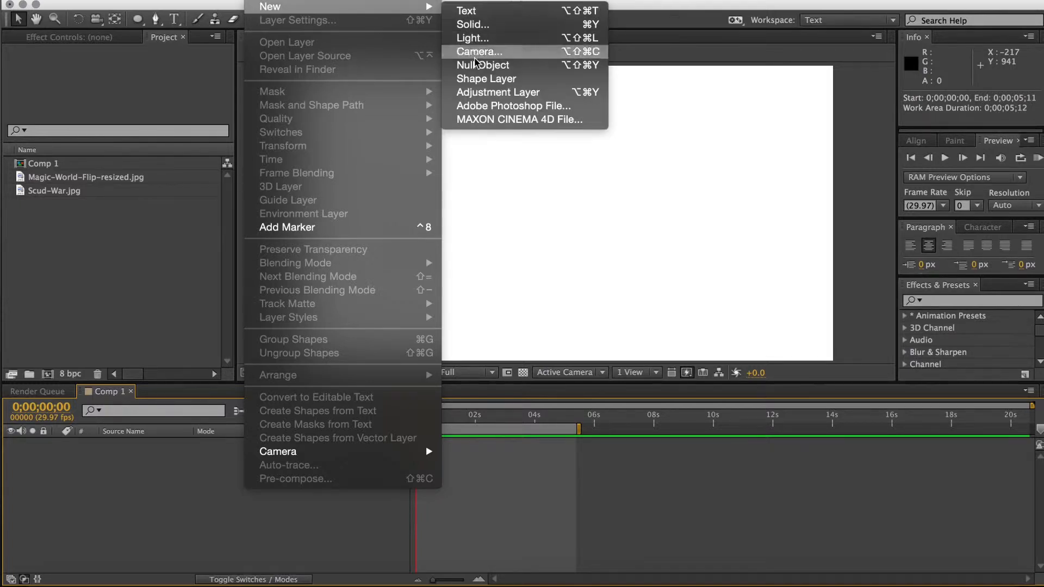
{"action": "left_click", "coordinate": [483, 79]}
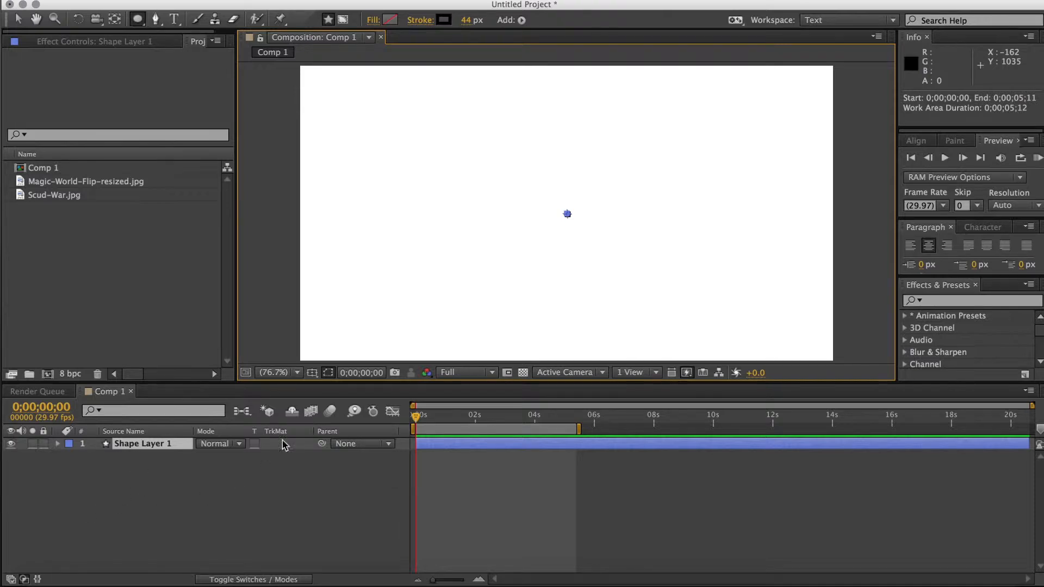
{"action": "left_click", "coordinate": [137, 20]}
{"action": "left_click_drag", "start_coordinate": [539, 192], "coordinate": [647, 354]}
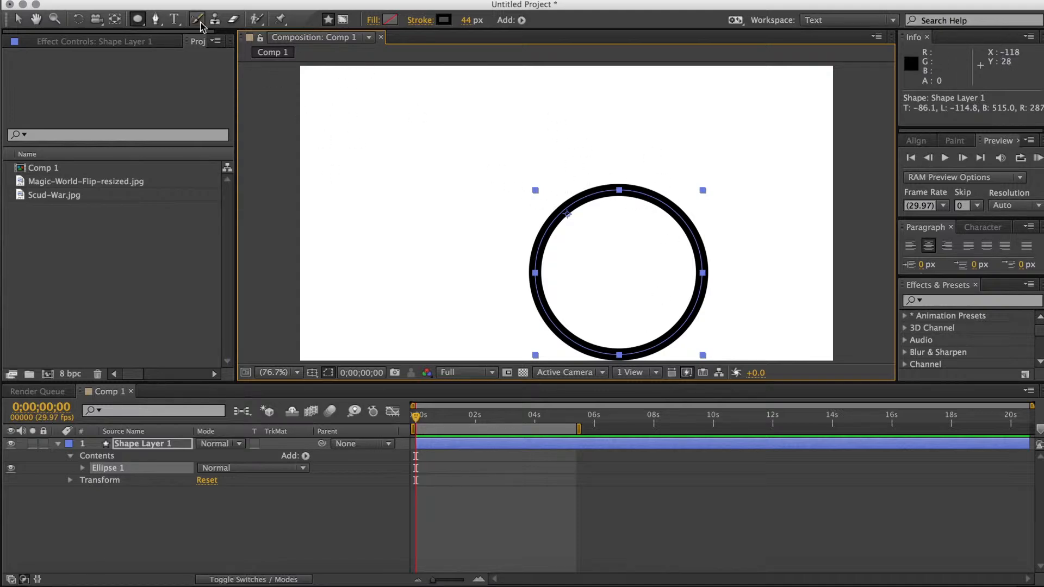
Step: Centre the circle horizontally and vertically in the composition
{"action": "left_click", "coordinate": [115, 21]}
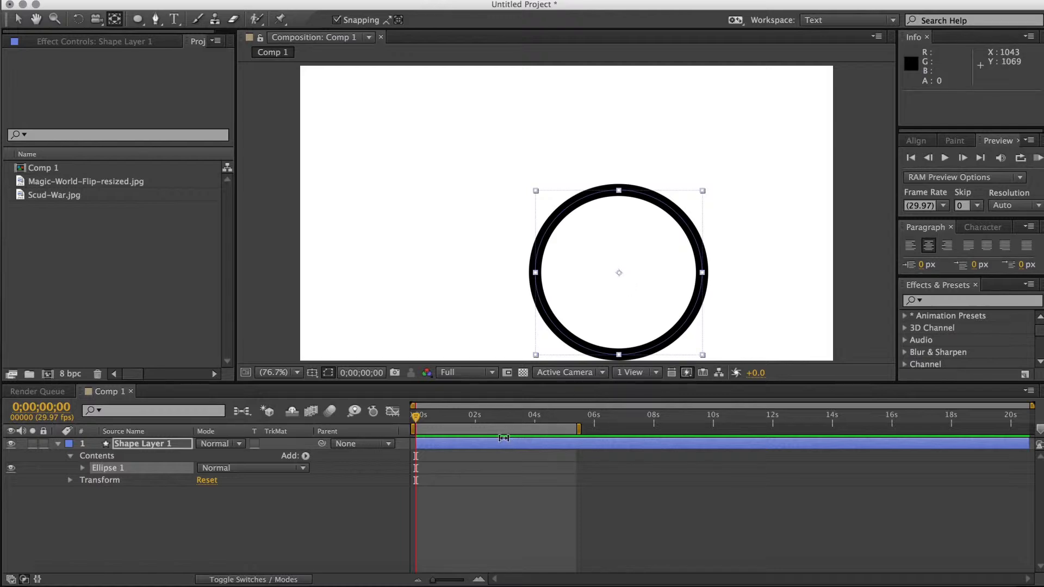
{"action": "left_click", "coordinate": [916, 141]}
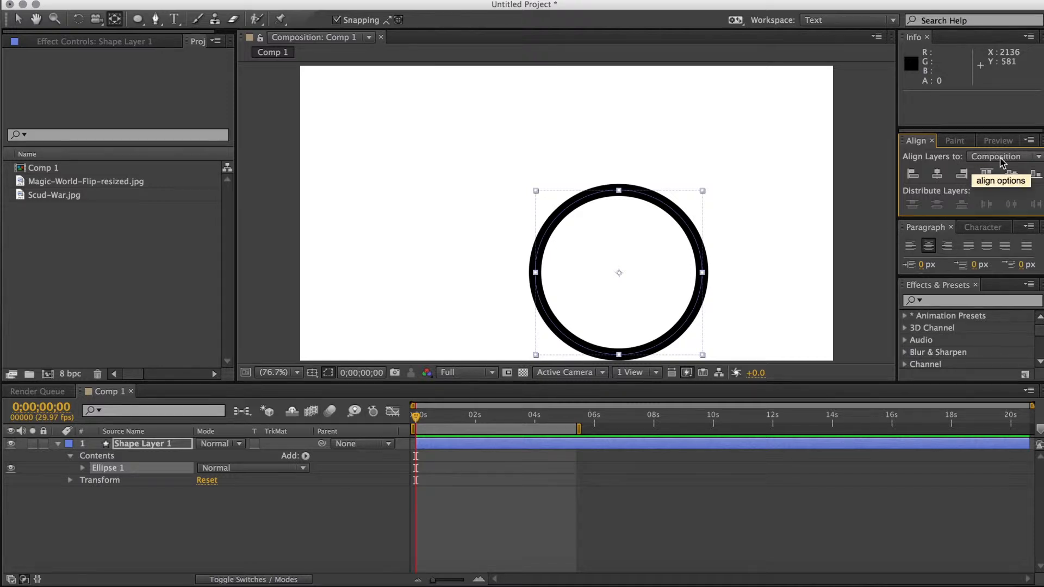
{"action": "left_click", "coordinate": [937, 175]}
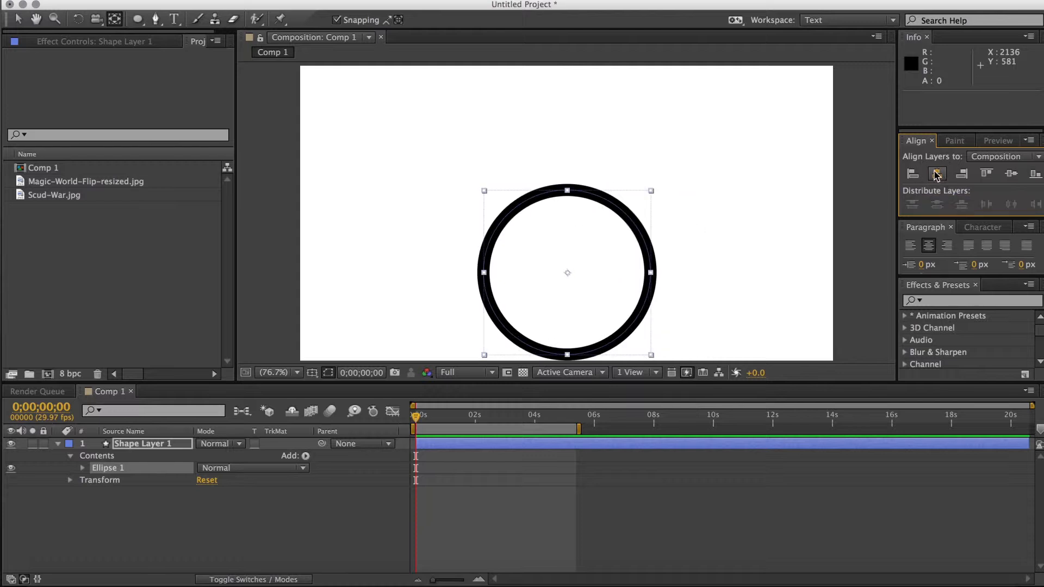
{"action": "left_click", "coordinate": [1012, 175]}
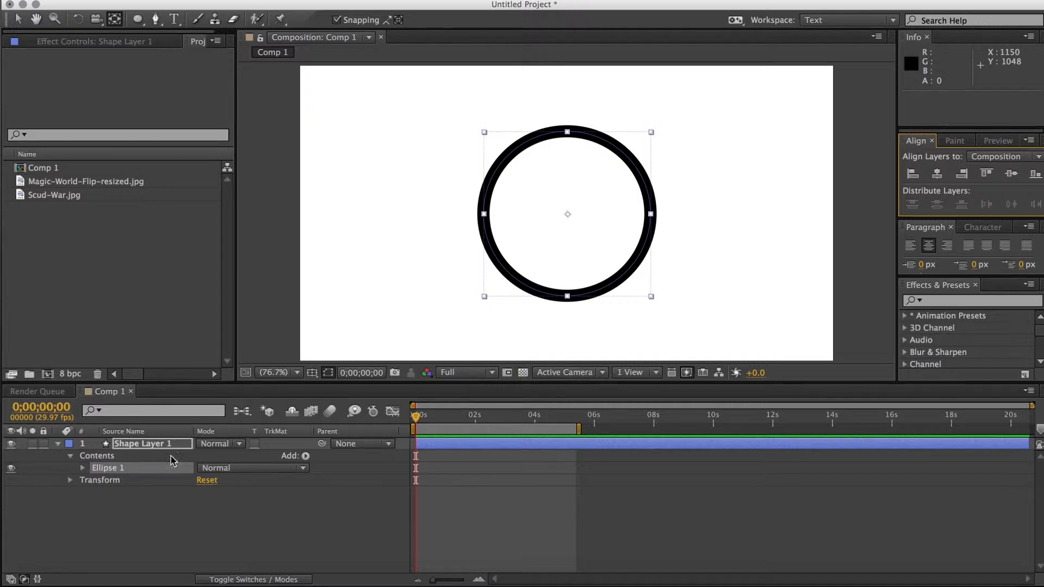
Step: Thicken the outline of Ellipse 1 to a stroke width of 210
{"action": "left_click", "coordinate": [158, 445]}
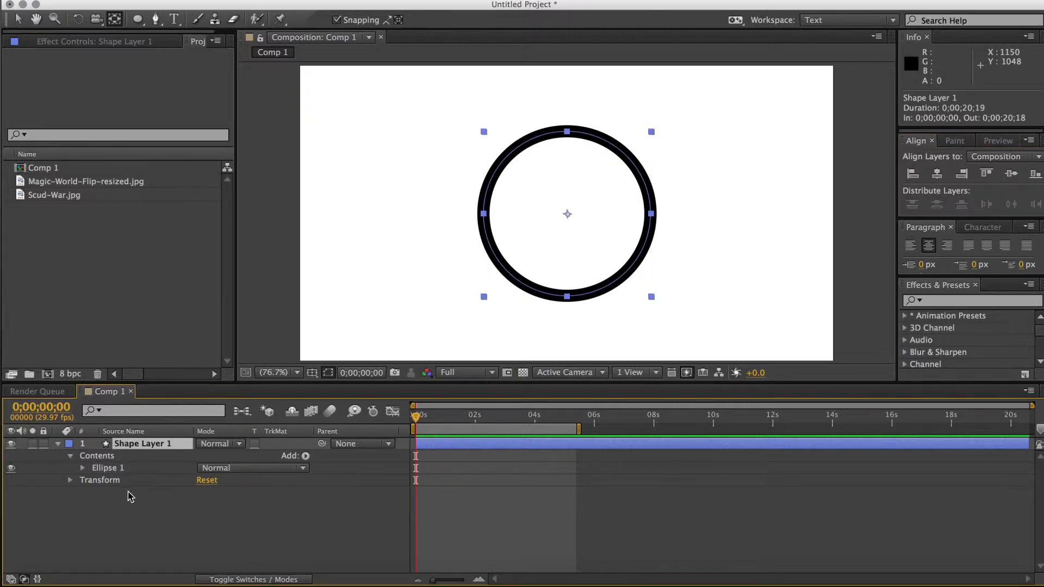
{"action": "left_click", "coordinate": [82, 468]}
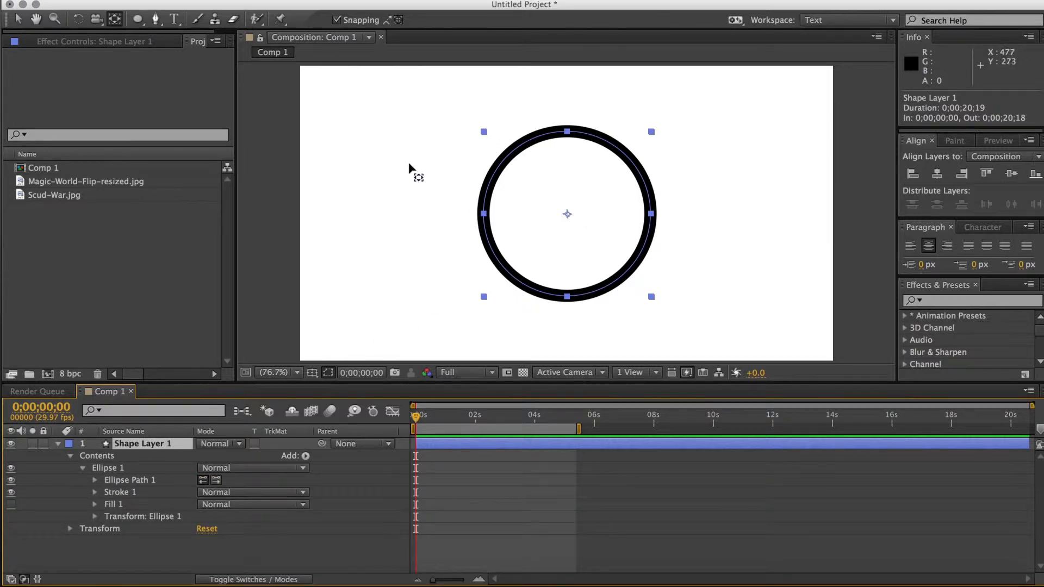
{"action": "left_click", "coordinate": [95, 492]}
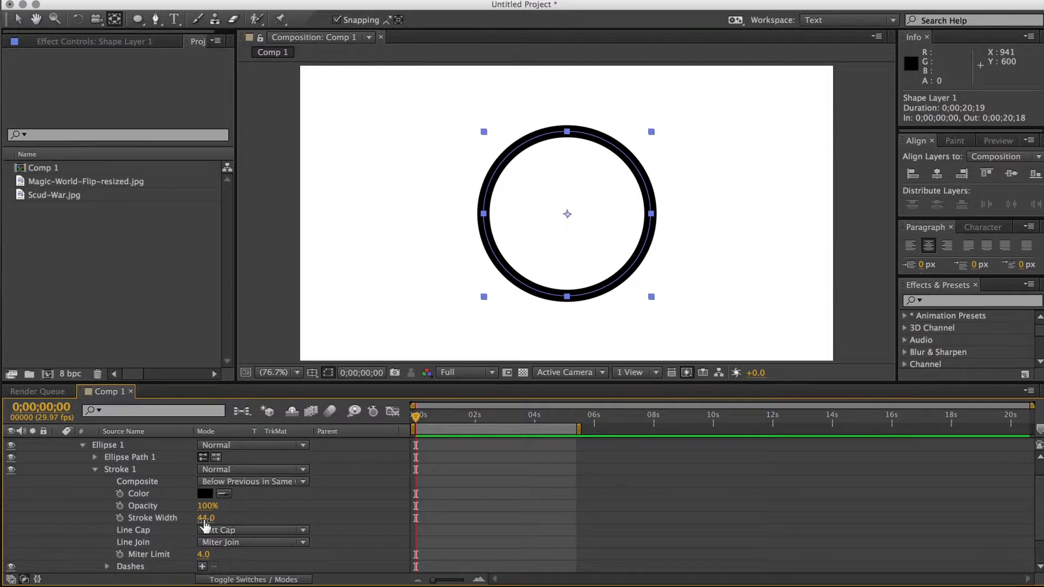
{"action": "mouse_move", "coordinate": [206, 521]}
{"action": "left_mouse_down"}
{"action": "mouse_move", "coordinate": [294, 522]}
{"action": "mouse_move", "coordinate": [306, 578]}
{"action": "mouse_move", "coordinate": [137, 471]}
{"action": "left_mouse_up"}
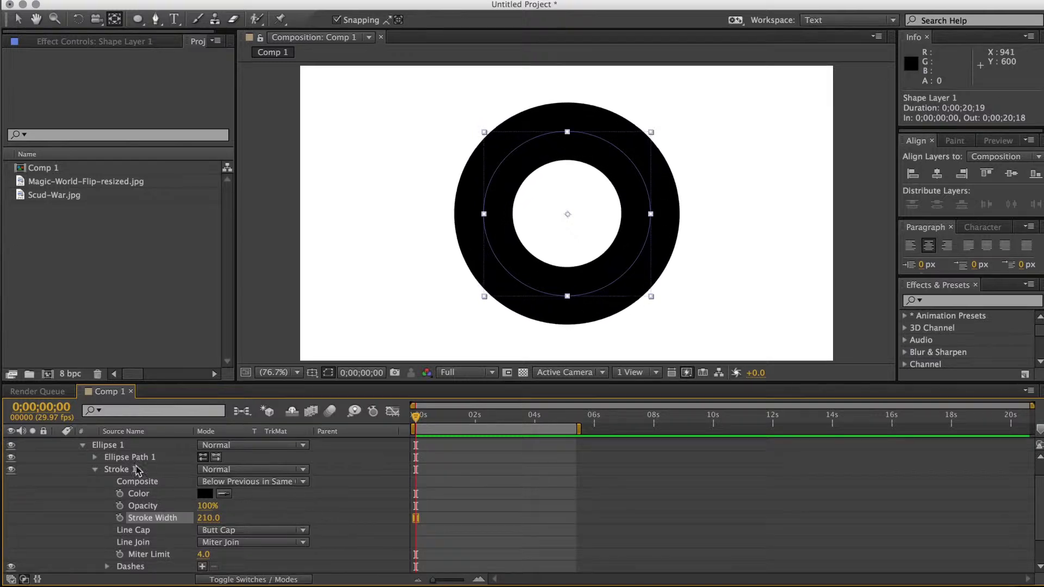
Step: Enlarge Ellipse Path 1 to a size of 1713.1 by 1713.1
{"action": "left_click", "coordinate": [95, 470]}
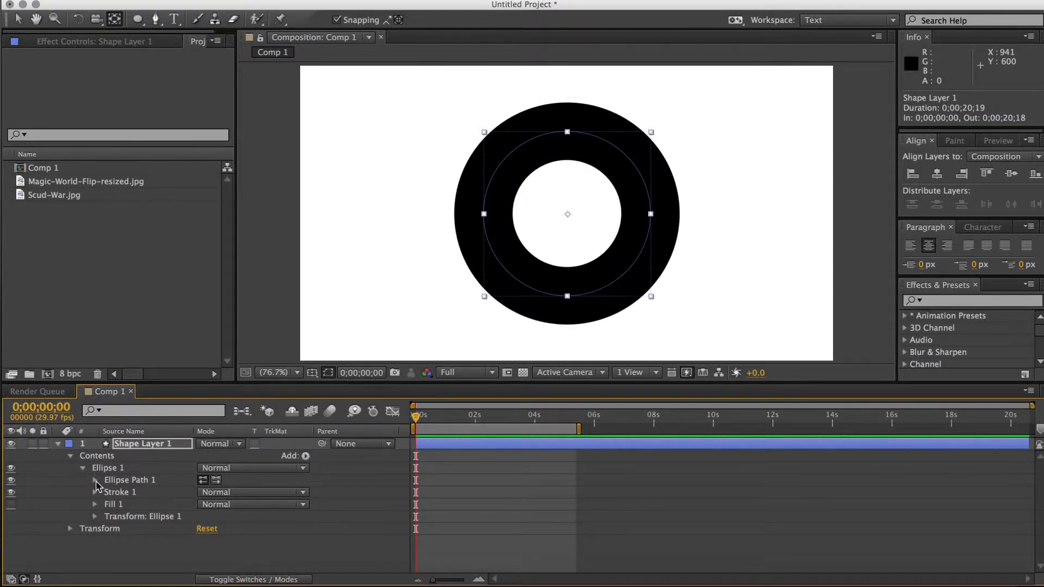
{"action": "left_click", "coordinate": [95, 480]}
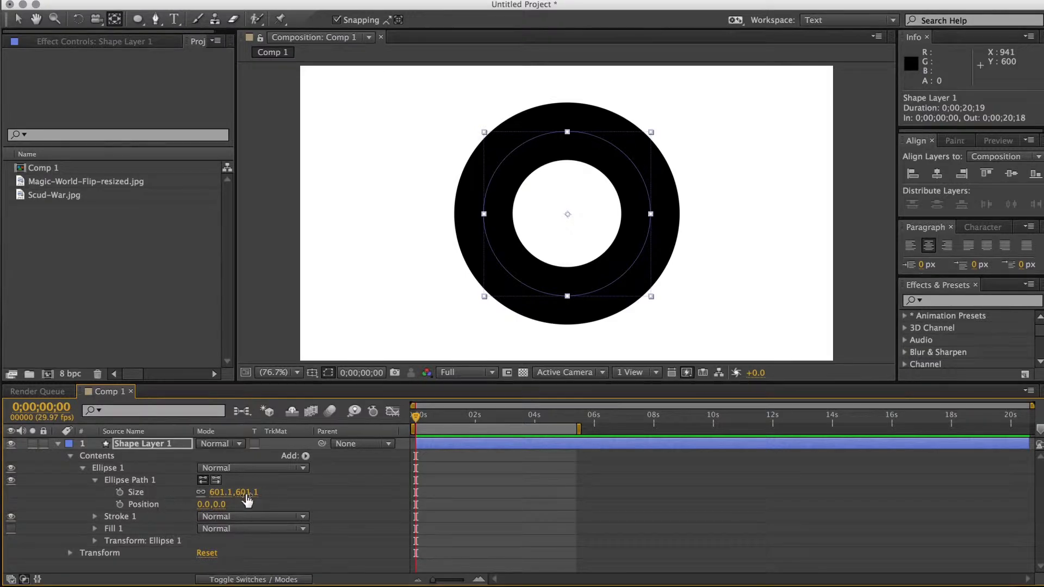
{"action": "mouse_move", "coordinate": [215, 492]}
{"action": "left_mouse_down"}
{"action": "mouse_move", "coordinate": [674, 494]}
{"action": "mouse_move", "coordinate": [1036, 514]}
{"action": "left_mouse_up"}
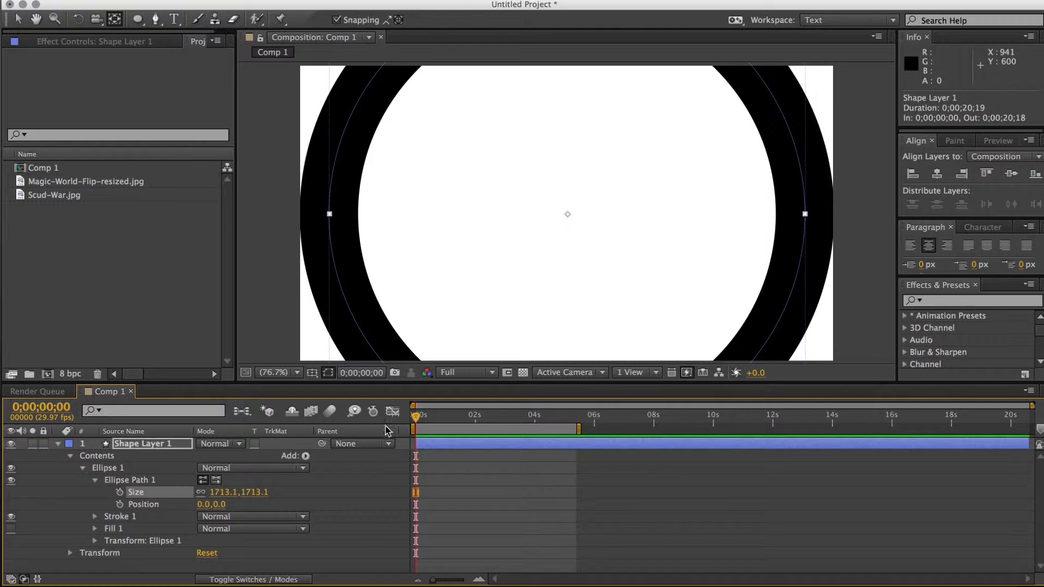
Step: Set the stroke width of Stroke 1 to 1712 so the black ring fills the whole frame
{"action": "left_click", "coordinate": [94, 517]}
{"action": "mouse_move", "coordinate": [209, 520]}
{"action": "left_mouse_down"}
{"action": "mouse_move", "coordinate": [435, 503]}
{"action": "mouse_move", "coordinate": [792, 517]}
{"action": "mouse_move", "coordinate": [1039, 506]}
{"action": "left_mouse_up"}
{"action": "left_click_drag", "start_coordinate": [212, 518], "coordinate": [405, 495]}
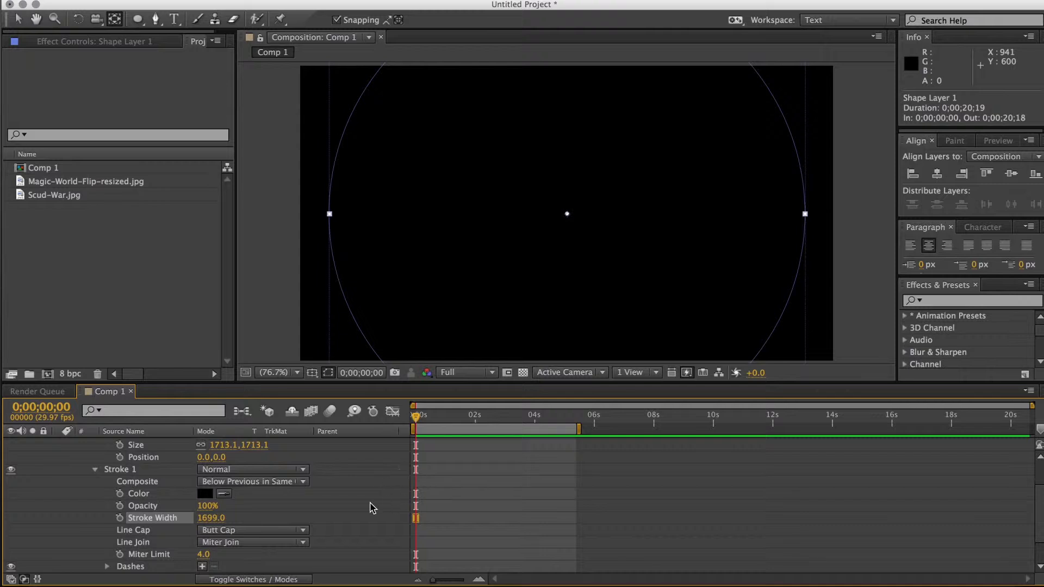
{"action": "left_click", "coordinate": [202, 519]}
{"action": "left_click", "coordinate": [140, 510]}
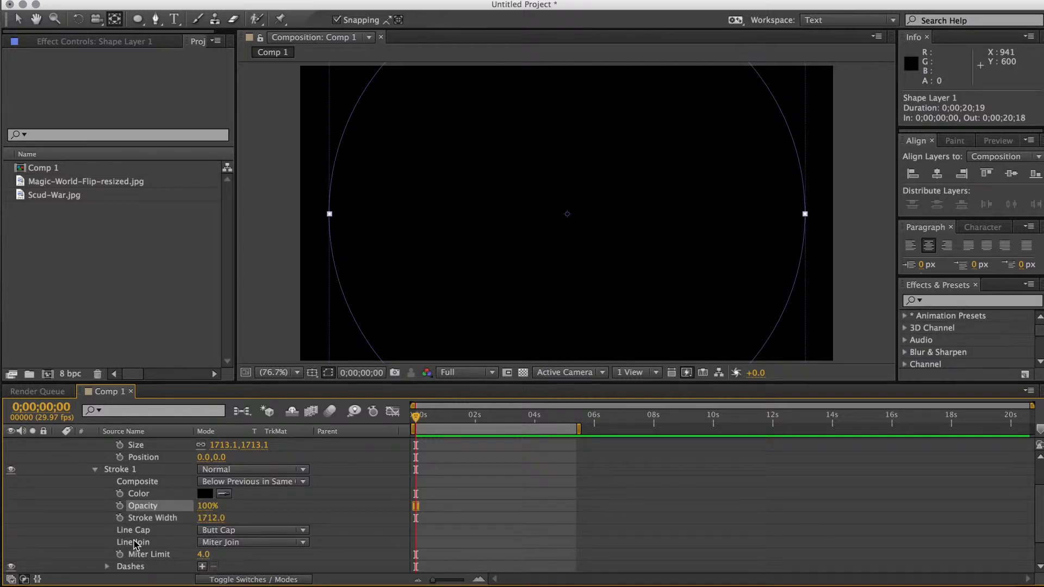
{"action": "left_click", "coordinate": [142, 519]}
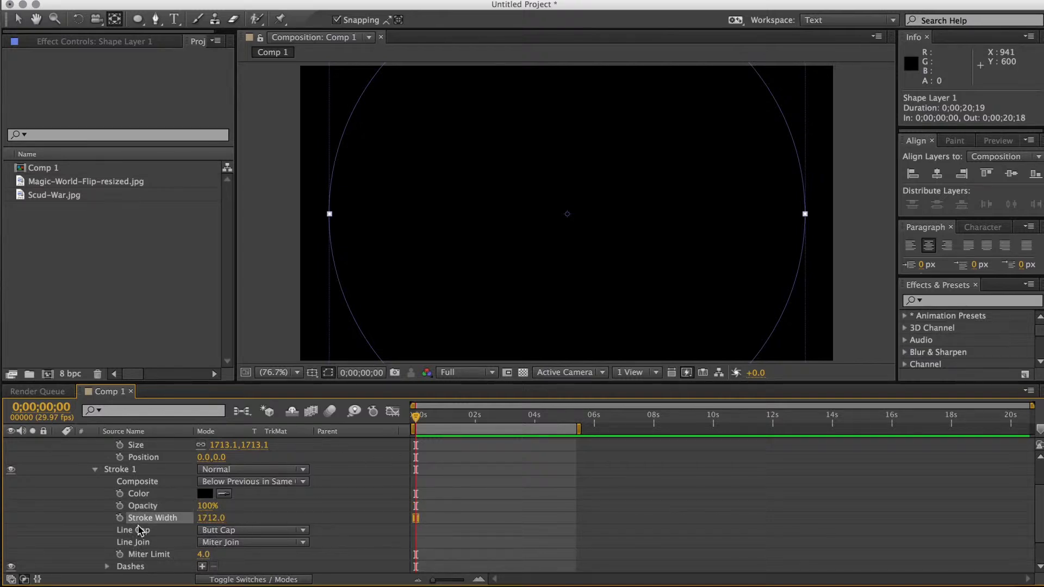
Step: Add a Trim Paths operator to the contents of Ellipse 1, above Stroke 1
{"action": "left_click", "coordinate": [124, 472]}
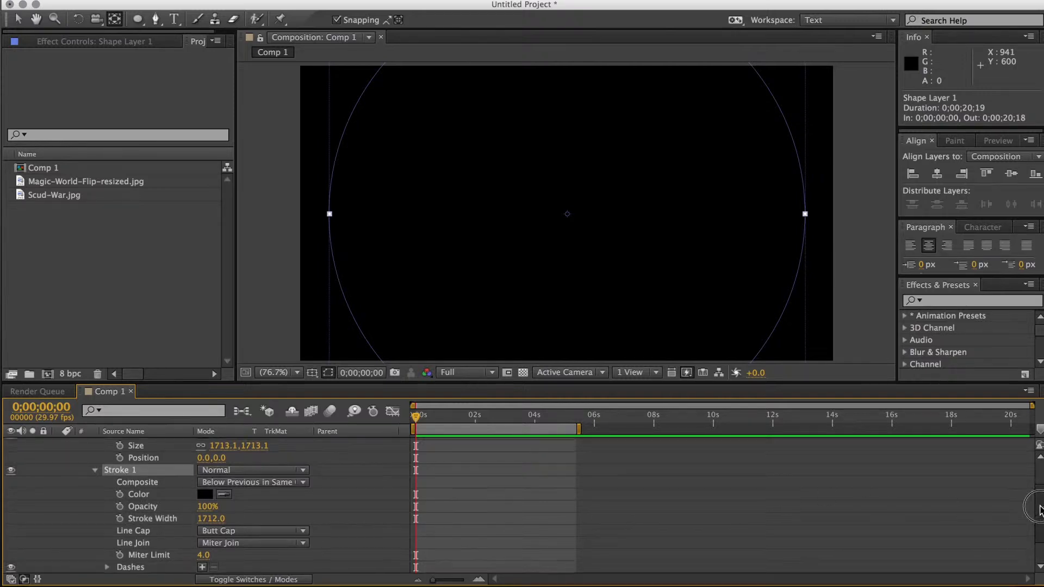
{"action": "scroll", "coordinate": [1039, 514], "scroll_direction": "up", "scroll_amount": 4}
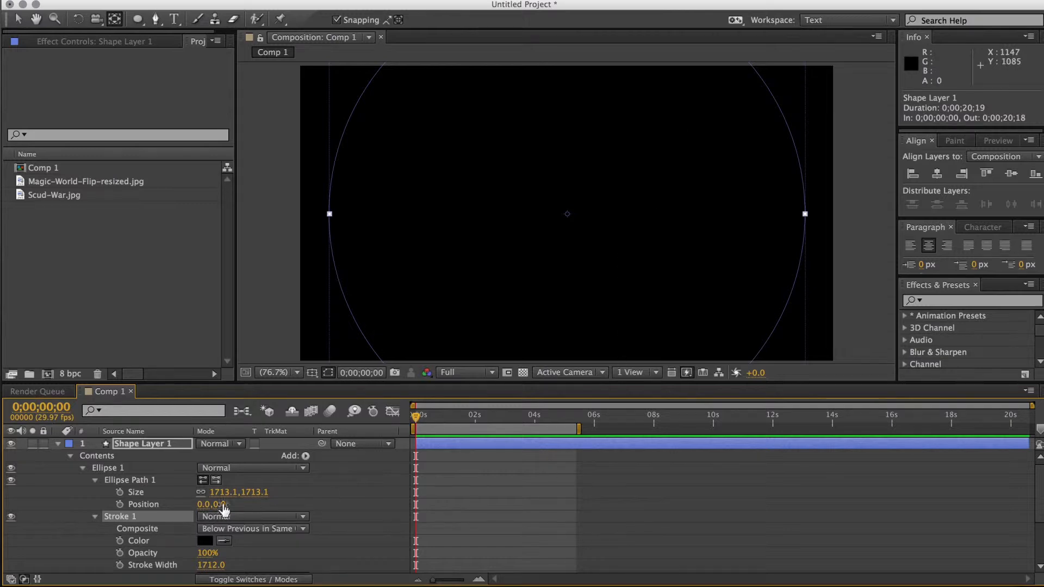
{"action": "left_click", "coordinate": [305, 455]}
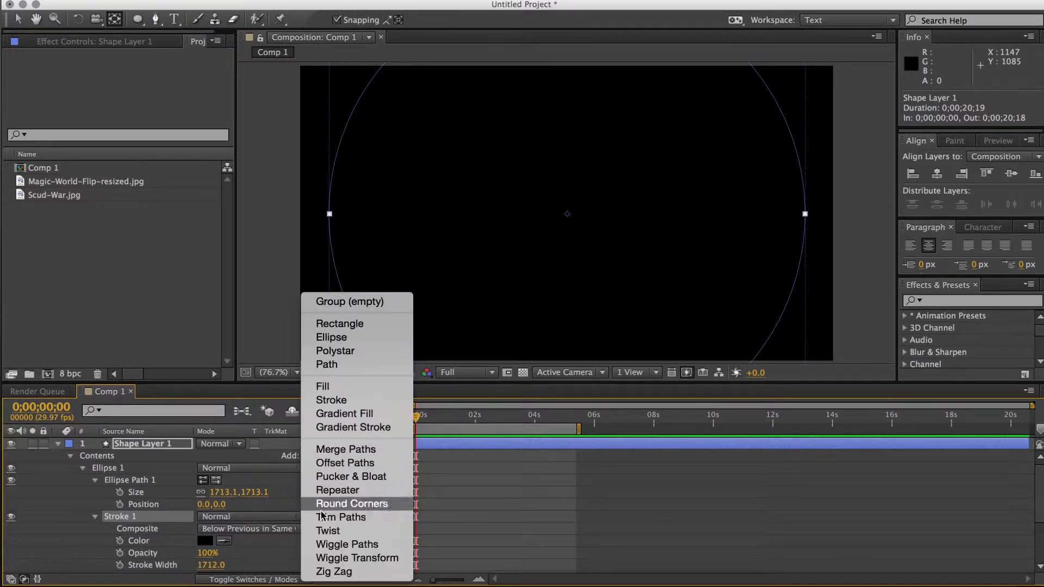
{"action": "left_click", "coordinate": [253, 463]}
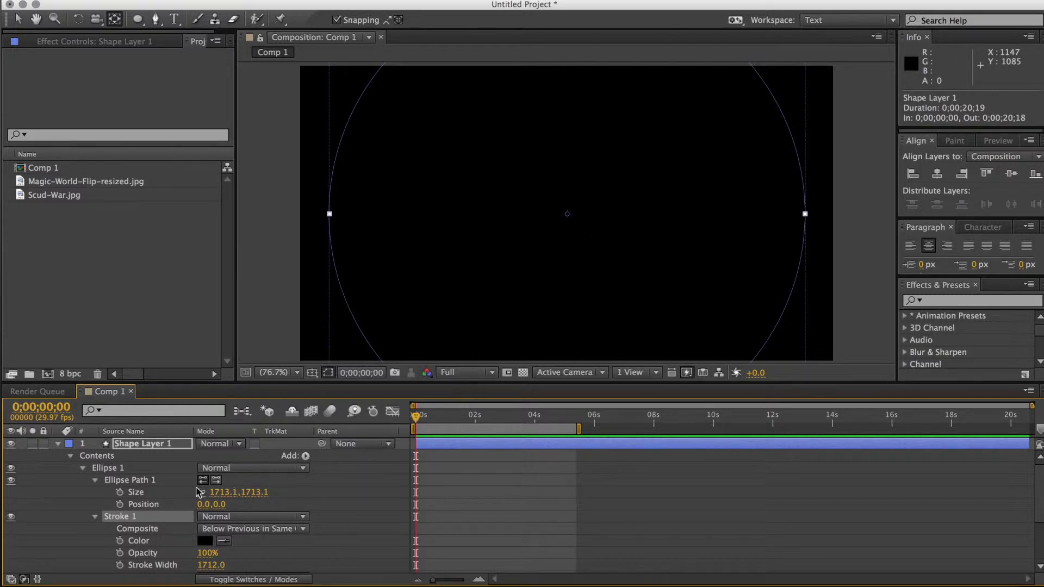
{"action": "left_click", "coordinate": [302, 460]}
{"action": "left_click", "coordinate": [343, 522]}
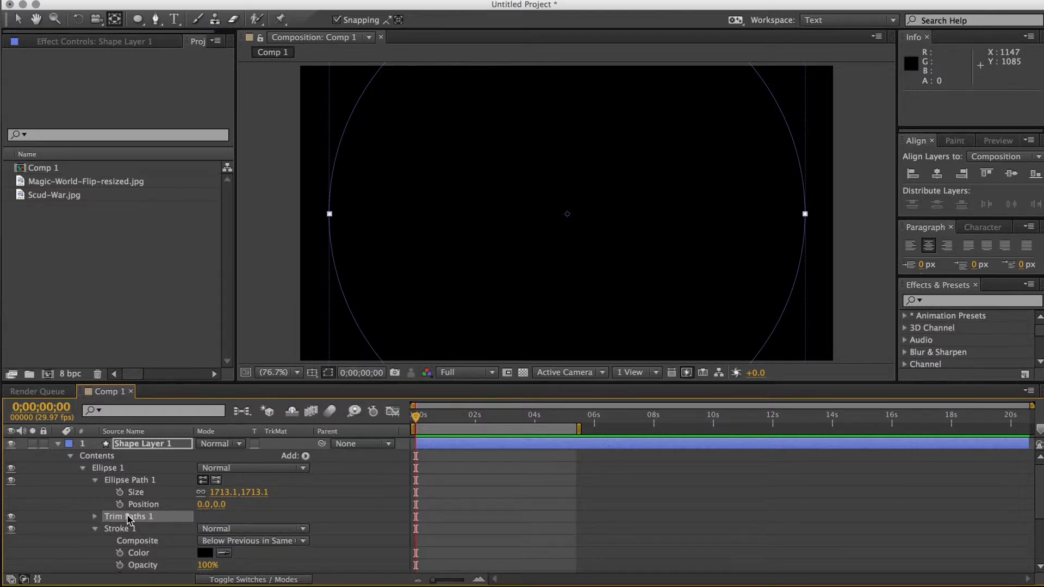
{"action": "left_click", "coordinate": [95, 480]}
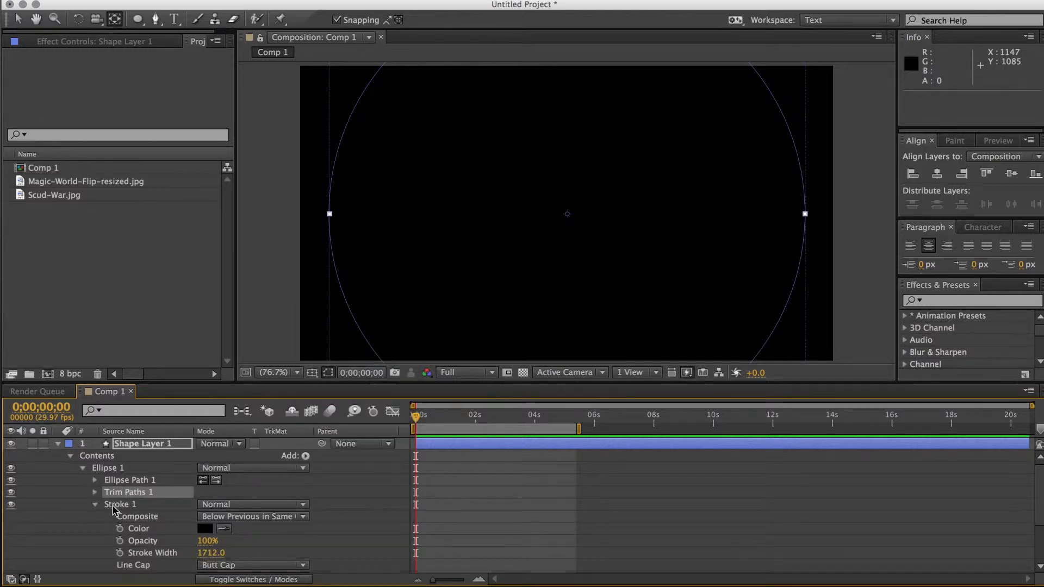
Step: Set the Trim Paths Start to 100% and End to 0%
{"action": "left_click", "coordinate": [95, 492]}
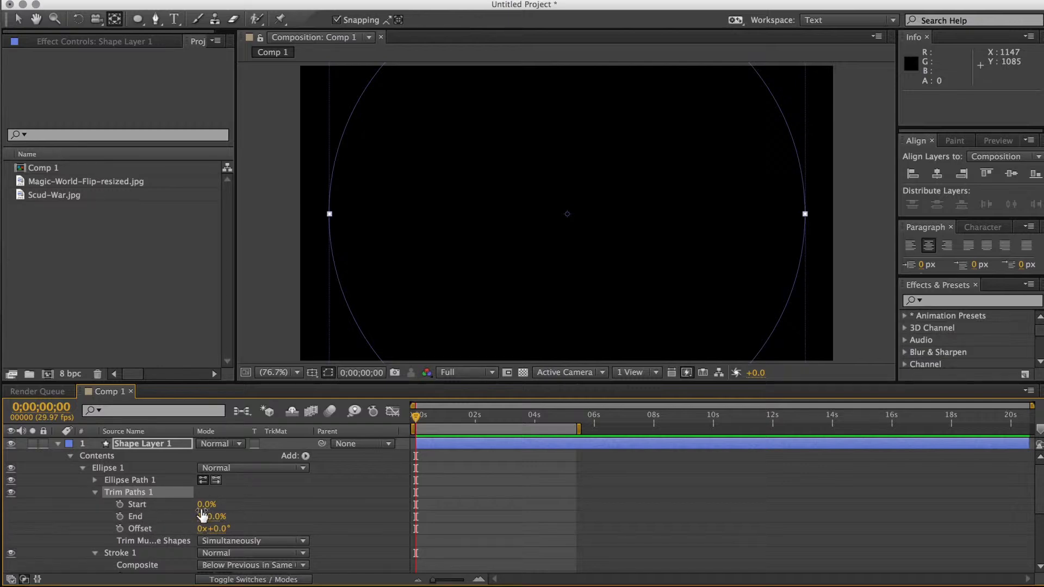
{"action": "left_click_drag", "start_coordinate": [207, 504], "coordinate": [278, 506]}
{"action": "left_click_drag", "start_coordinate": [214, 521], "coordinate": [135, 525]}
{"action": "left_click", "coordinate": [135, 521]}
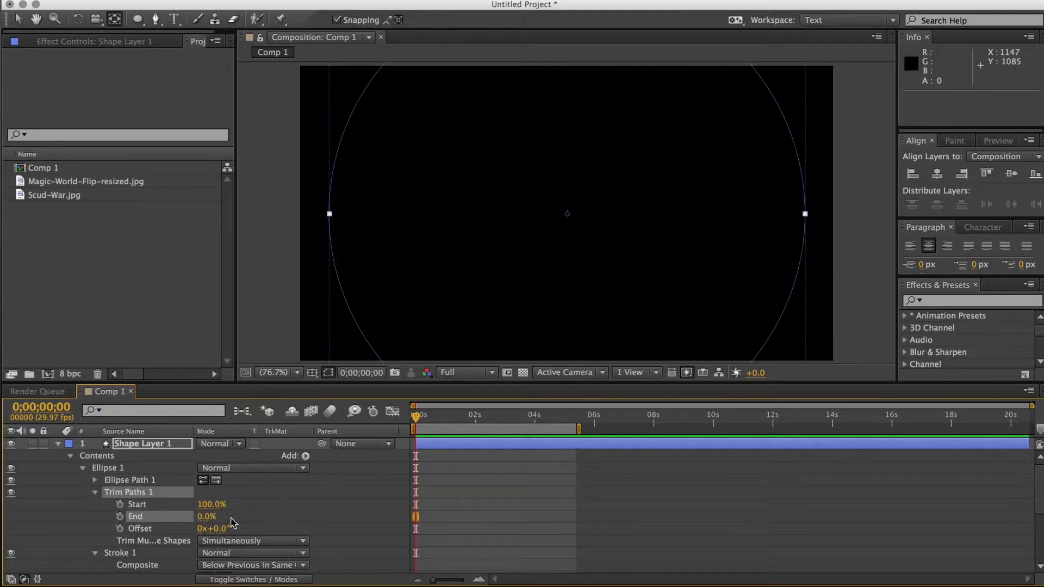
Step: Set the Trim Paths Start to 0% and enable its keyframing at the beginning of the timeline
{"action": "left_click_drag", "start_coordinate": [210, 509], "coordinate": [122, 505]}
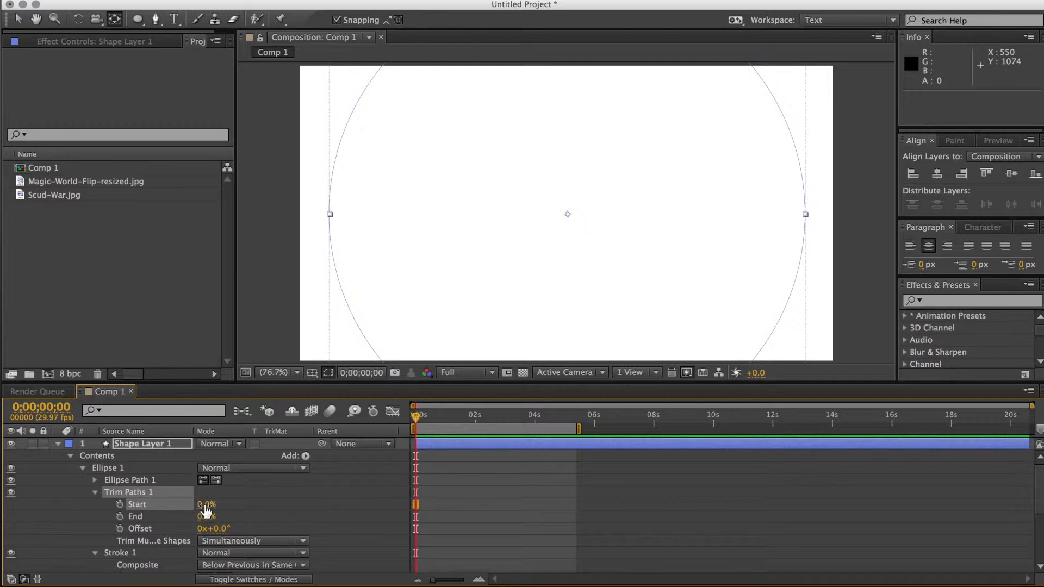
{"action": "left_click_drag", "start_coordinate": [203, 511], "coordinate": [175, 507]}
{"action": "left_click", "coordinate": [119, 505]}
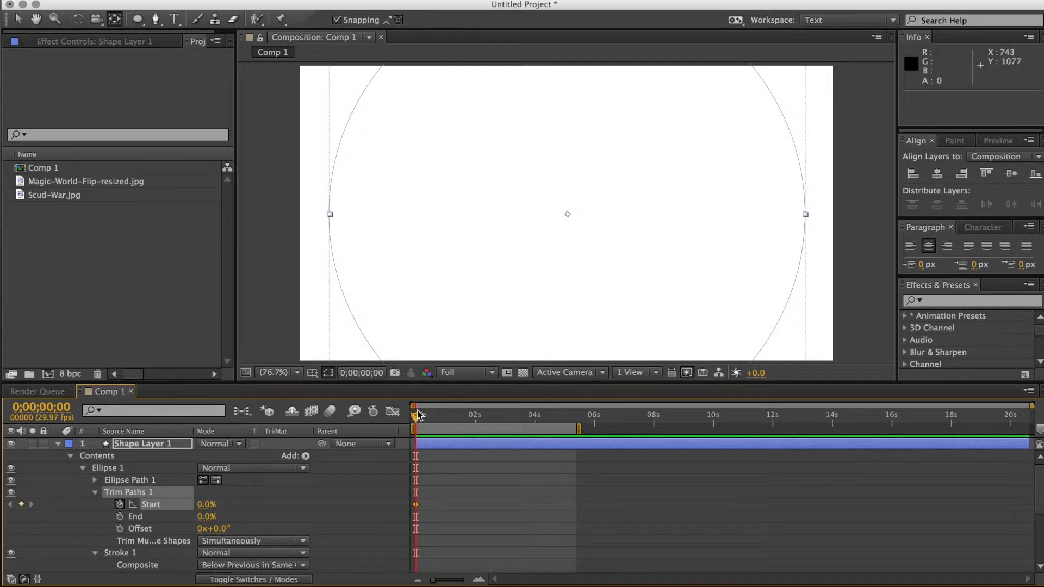
Step: Add a Trim Paths Start keyframe of 100% at the 2-second mark
{"action": "left_click_drag", "start_coordinate": [414, 420], "coordinate": [474, 418]}
{"action": "key", "text": "Page_Down"}
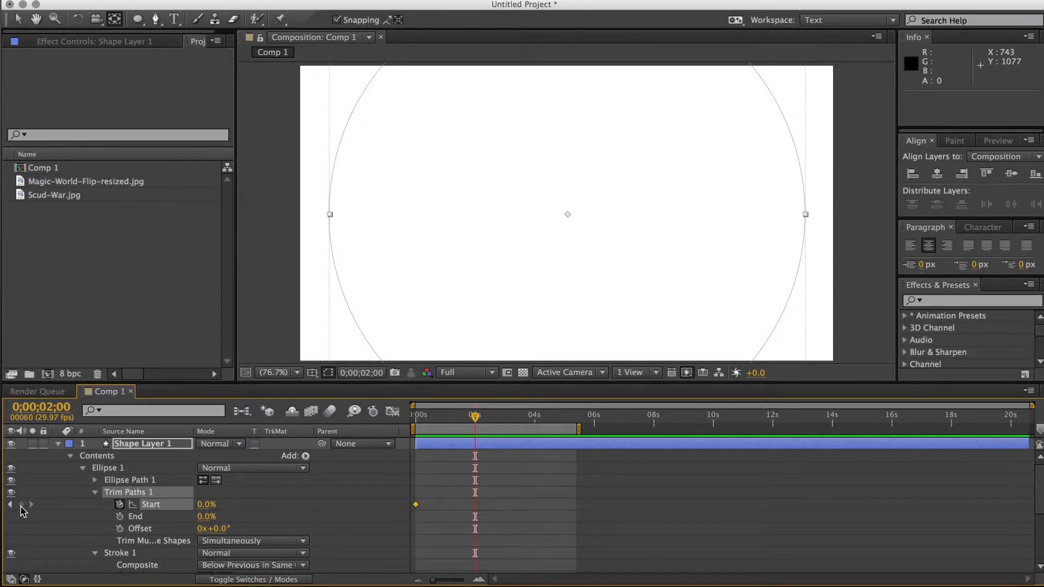
{"action": "left_click_drag", "start_coordinate": [204, 511], "coordinate": [296, 510]}
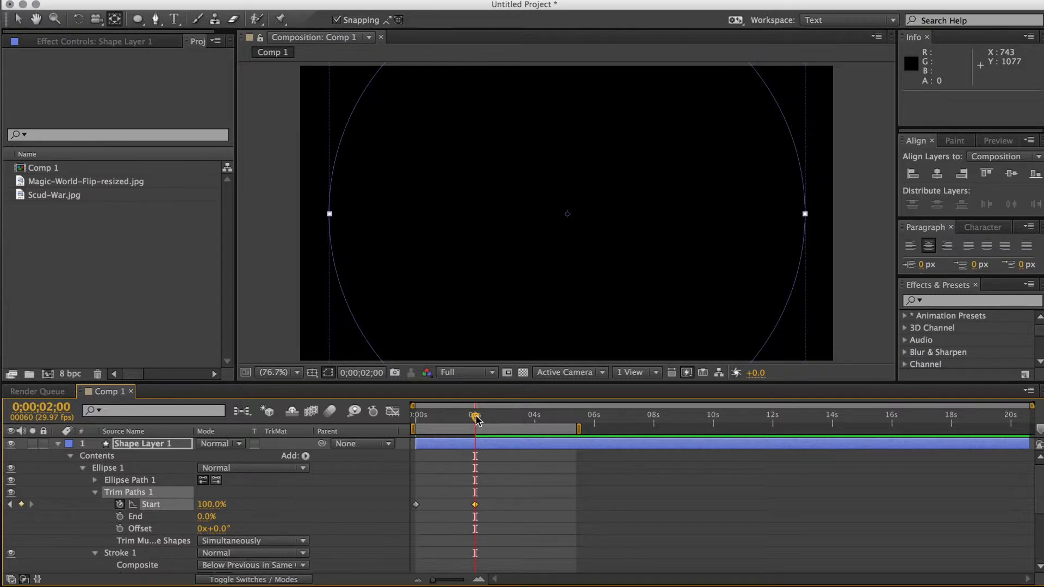
Step: Try a Start keyframe of 0% at 4 seconds, delete it, and return the playhead to 2 seconds
{"action": "left_click_drag", "start_coordinate": [475, 417], "coordinate": [536, 425]}
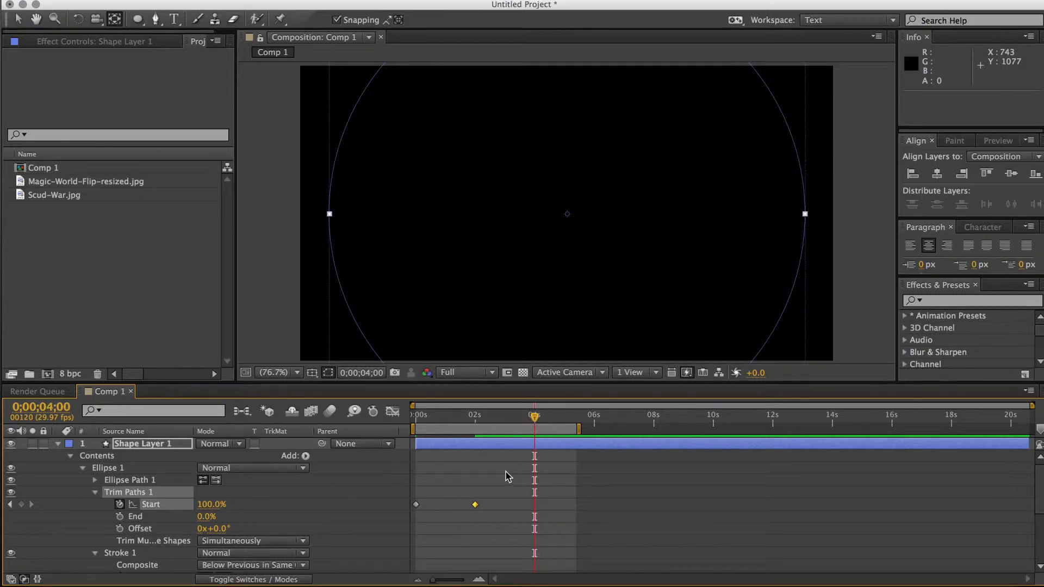
{"action": "left_click_drag", "start_coordinate": [213, 507], "coordinate": [118, 501]}
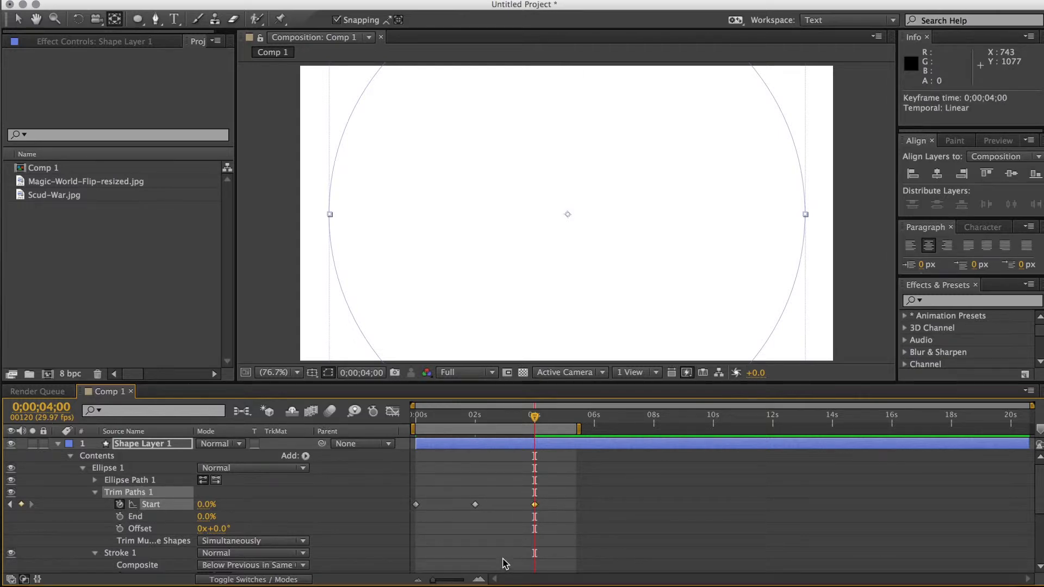
{"action": "key", "text": "Delete"}
{"action": "left_click_drag", "start_coordinate": [534, 418], "coordinate": [473, 417]}
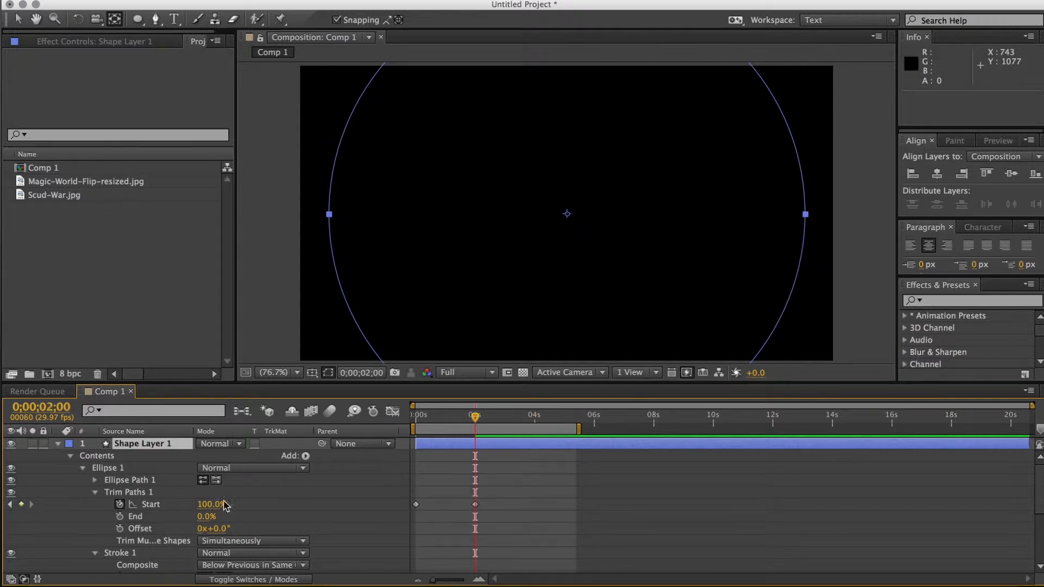
{"action": "mouse_move", "coordinate": [474, 424]}
{"action": "left_mouse_down"}
{"action": "mouse_move", "coordinate": [417, 425]}
{"action": "mouse_move", "coordinate": [475, 424]}
{"action": "left_mouse_up"}
Step: Shorten the work area to end at 0;00;02;23 and play a RAM preview of the wipe
{"action": "left_click_drag", "start_coordinate": [579, 429], "coordinate": [501, 430]}
{"action": "left_click", "coordinate": [998, 141]}
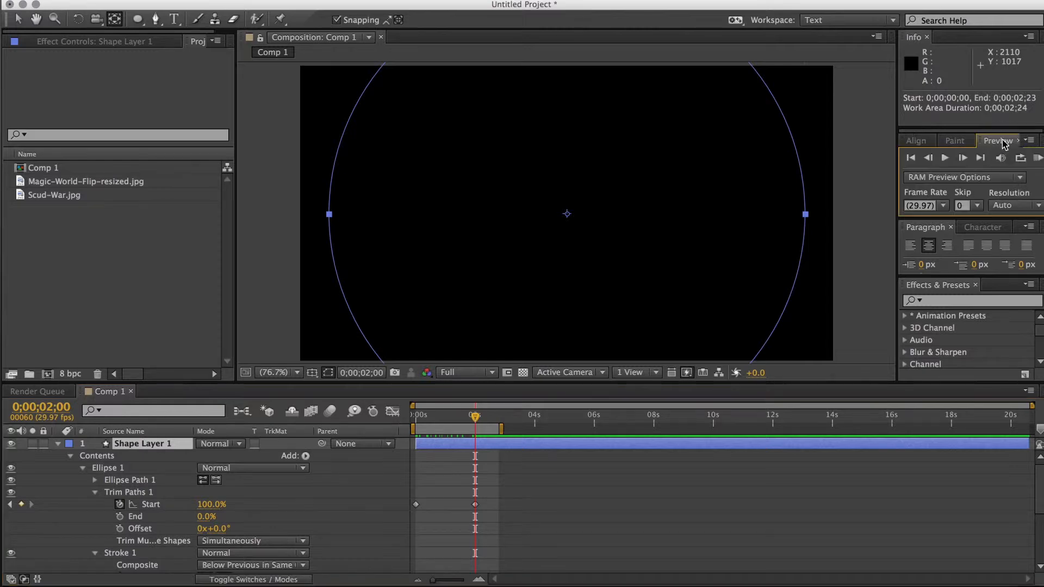
{"action": "left_click", "coordinate": [1037, 158]}
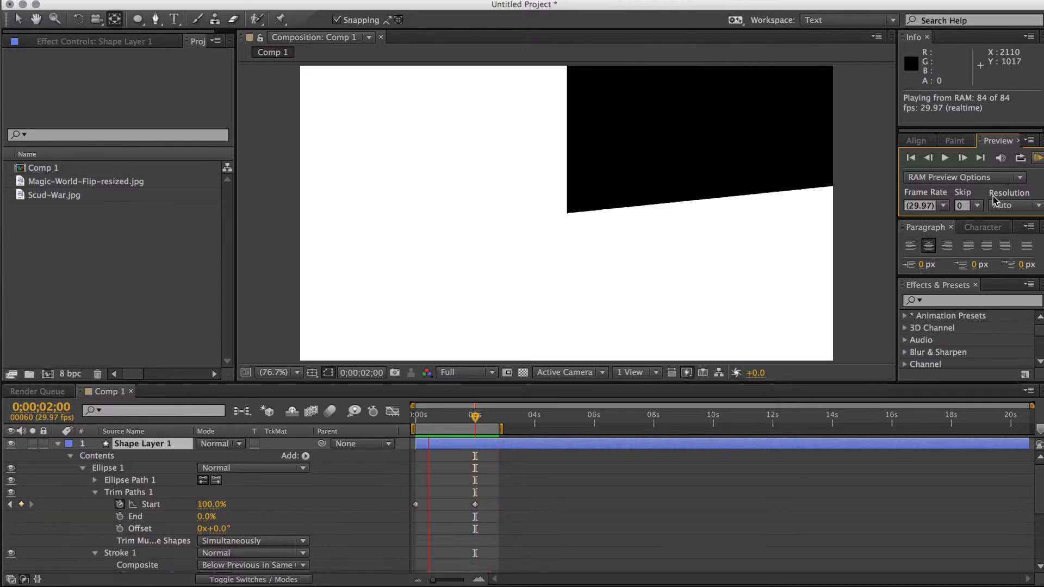
Step: Stop the preview, move the playhead to 0;00;02;12 and select both Trim Paths Start keyframes
{"action": "left_click", "coordinate": [1038, 158]}
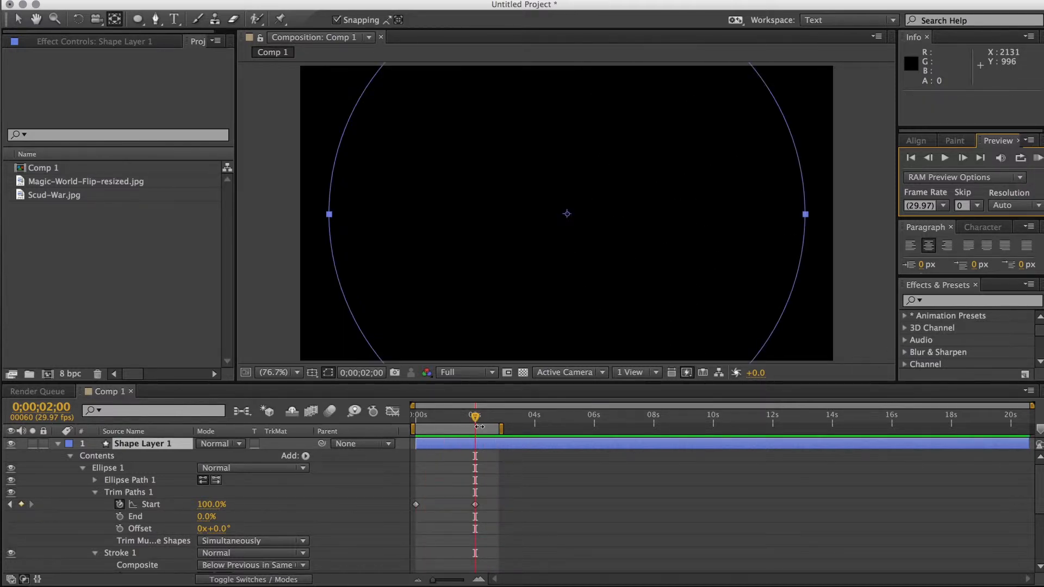
{"action": "left_click_drag", "start_coordinate": [475, 418], "coordinate": [488, 417]}
{"action": "left_click_drag", "start_coordinate": [491, 500], "coordinate": [397, 519]}
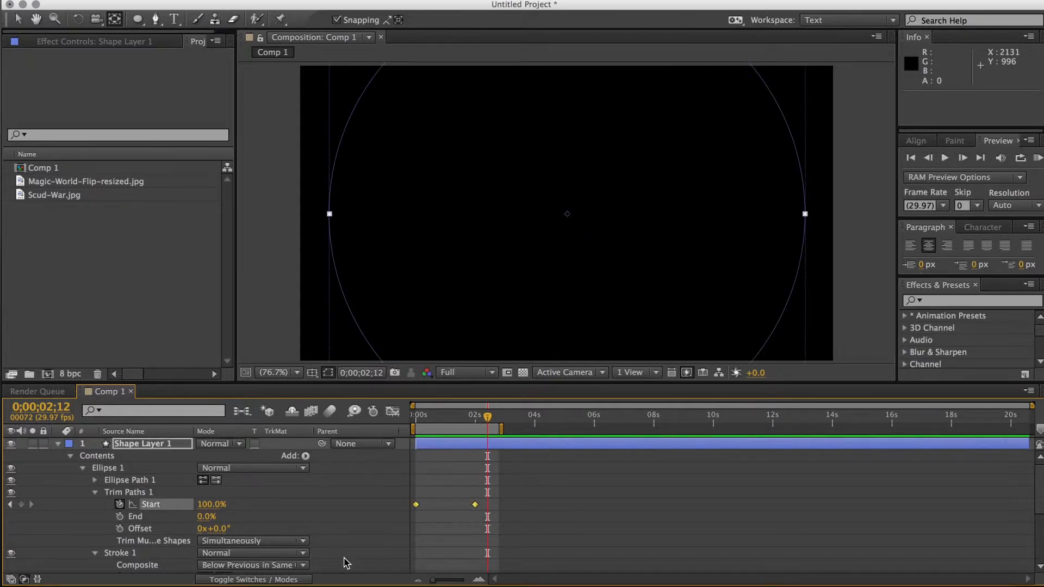
{"action": "right_click", "coordinate": [416, 504]}
{"action": "left_click", "coordinate": [563, 571]}
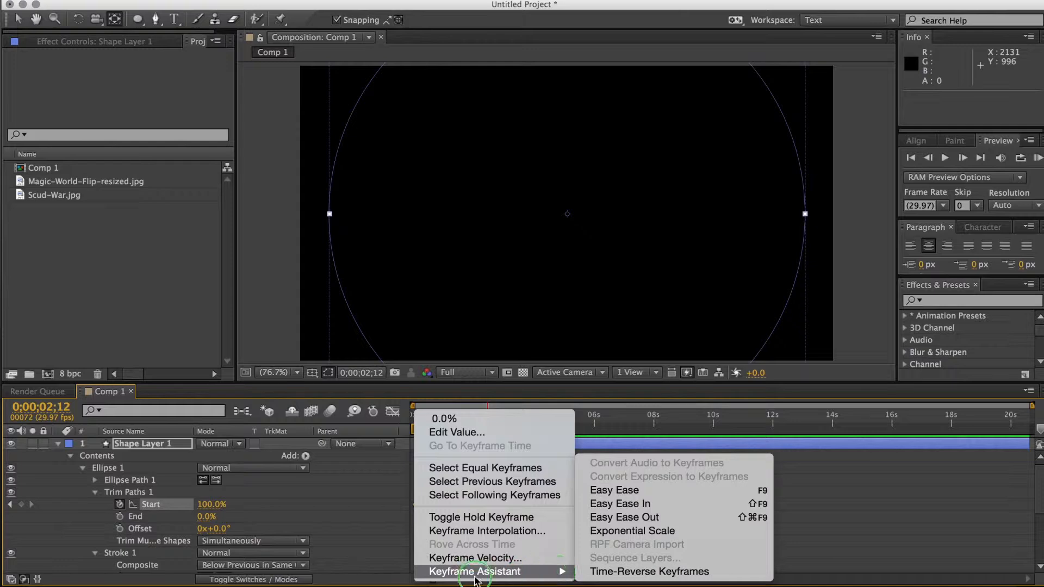
{"action": "left_click", "coordinate": [346, 491]}
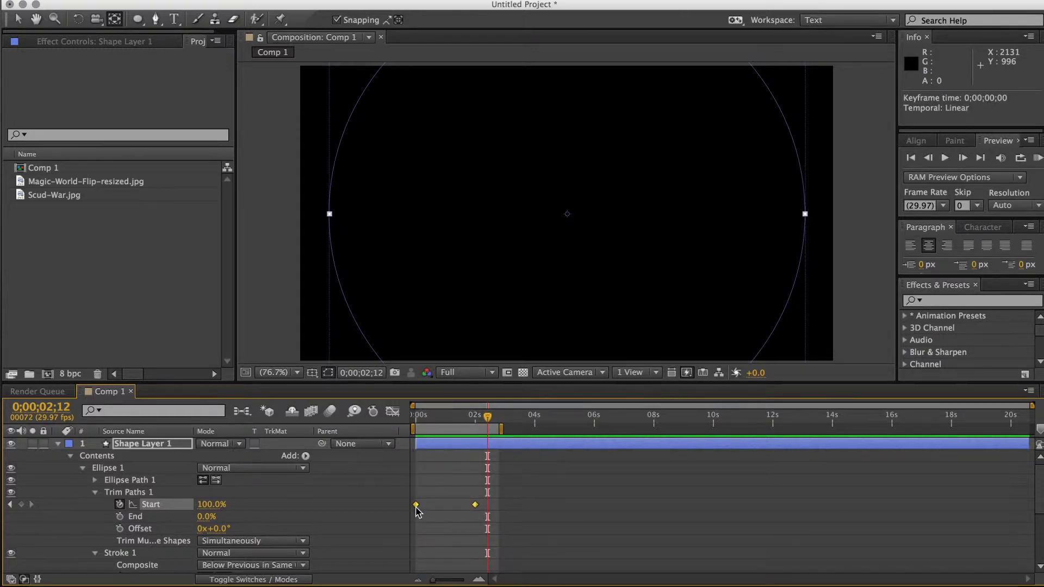
{"action": "mouse_move", "coordinate": [416, 510]}
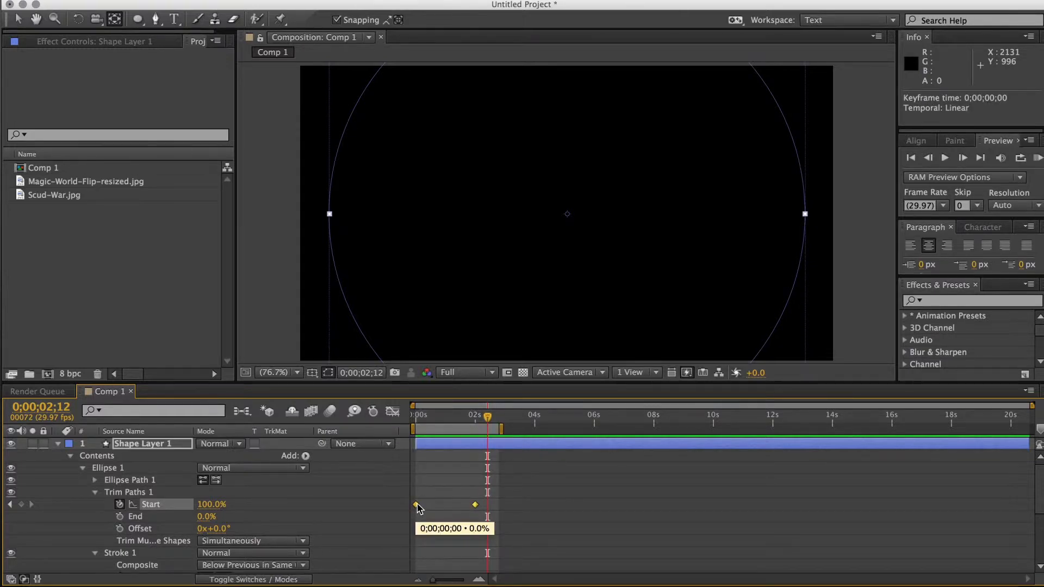
{"action": "right_click", "coordinate": [416, 506]}
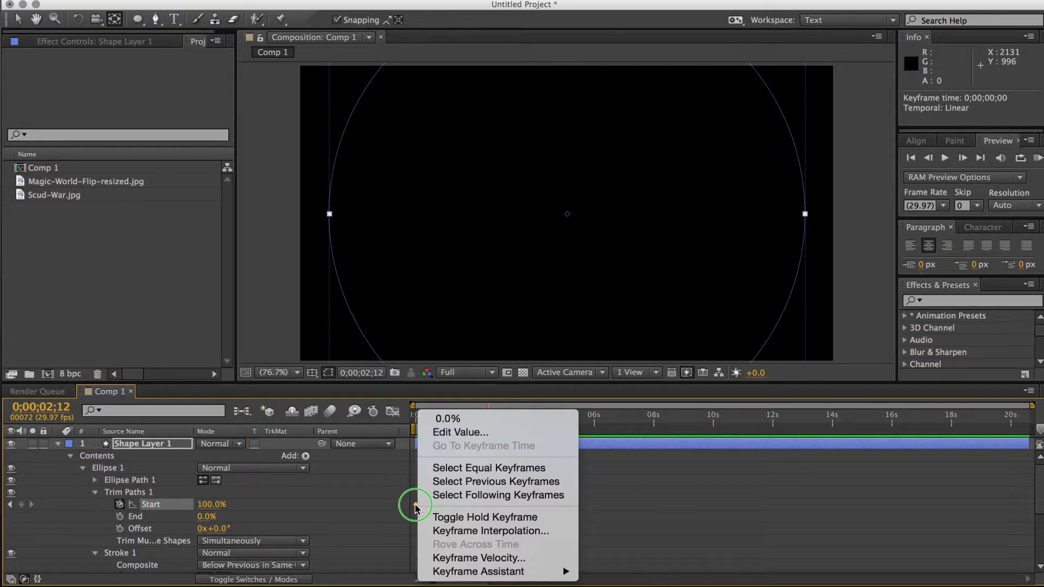
{"action": "left_click", "coordinate": [415, 512]}
{"action": "right_click", "coordinate": [537, 505]}
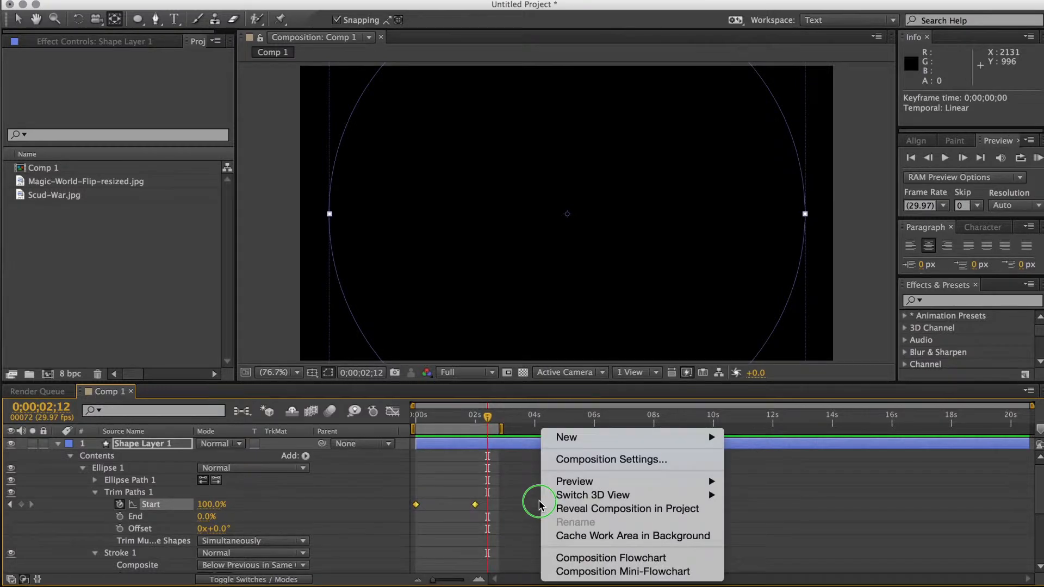
{"action": "left_click", "coordinate": [582, 558]}
{"action": "left_click", "coordinate": [514, 532]}
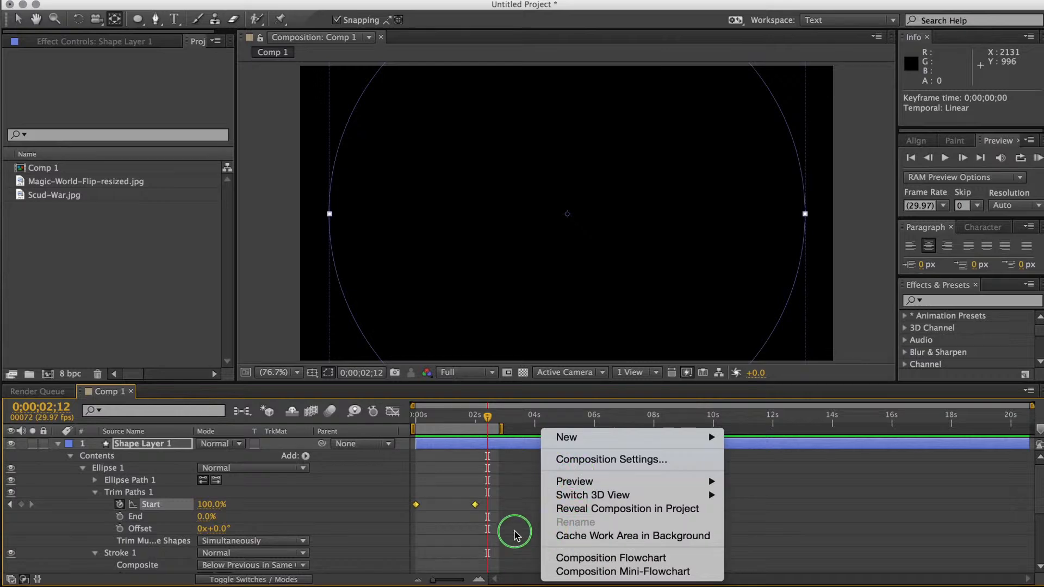
Step: Apply Easy Ease to both selected Trim Paths Start keyframes
{"action": "right_click", "coordinate": [416, 505]}
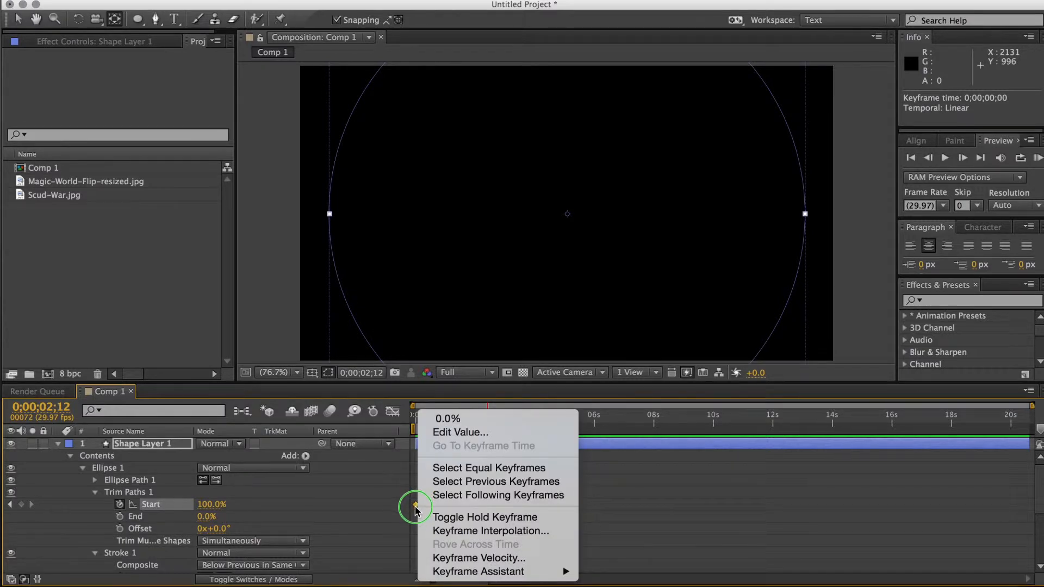
{"action": "left_click", "coordinate": [544, 572]}
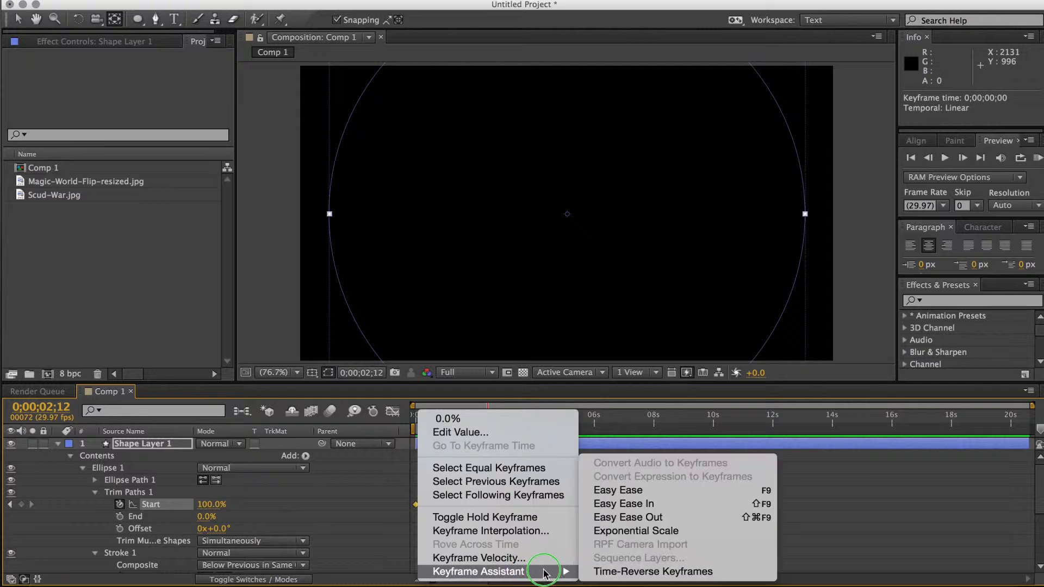
{"action": "left_click", "coordinate": [683, 494]}
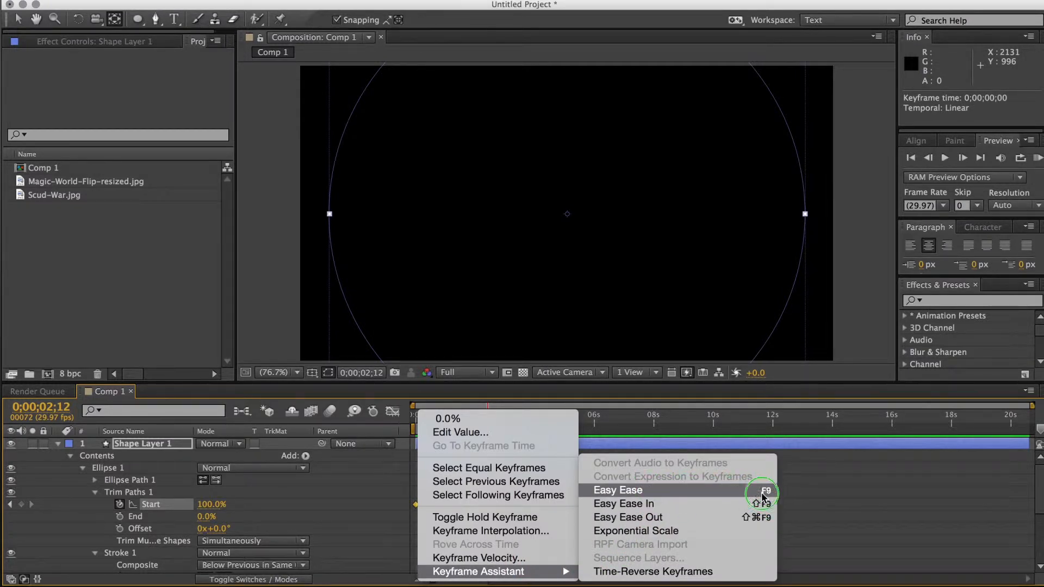
{"action": "left_click", "coordinate": [608, 493]}
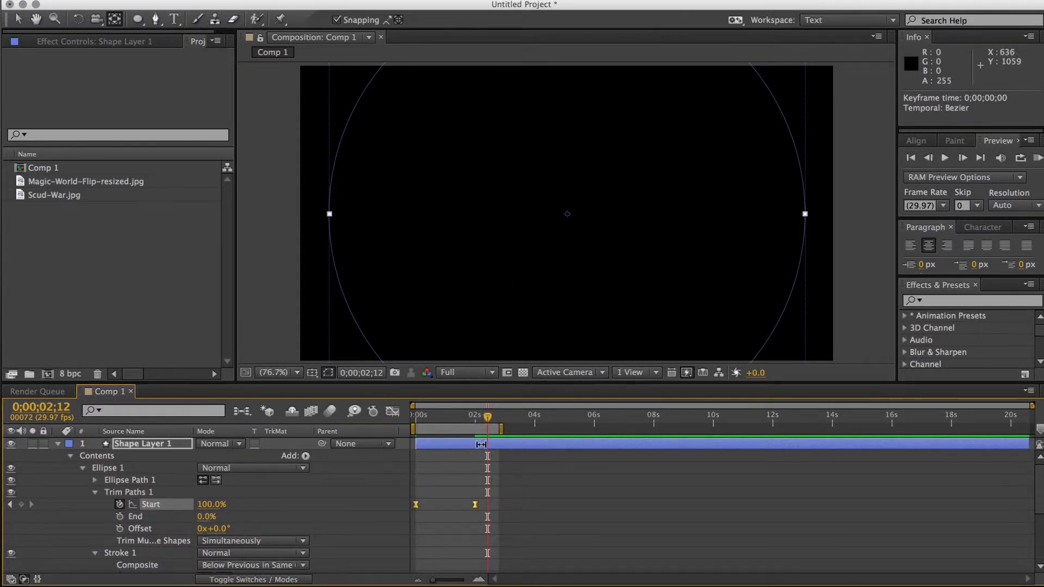
Step: Return the playhead to 0;00;00;00 and show the Trim Paths Start curve in the Graph Editor, fitted to the view
{"action": "left_click_drag", "start_coordinate": [488, 422], "coordinate": [406, 459]}
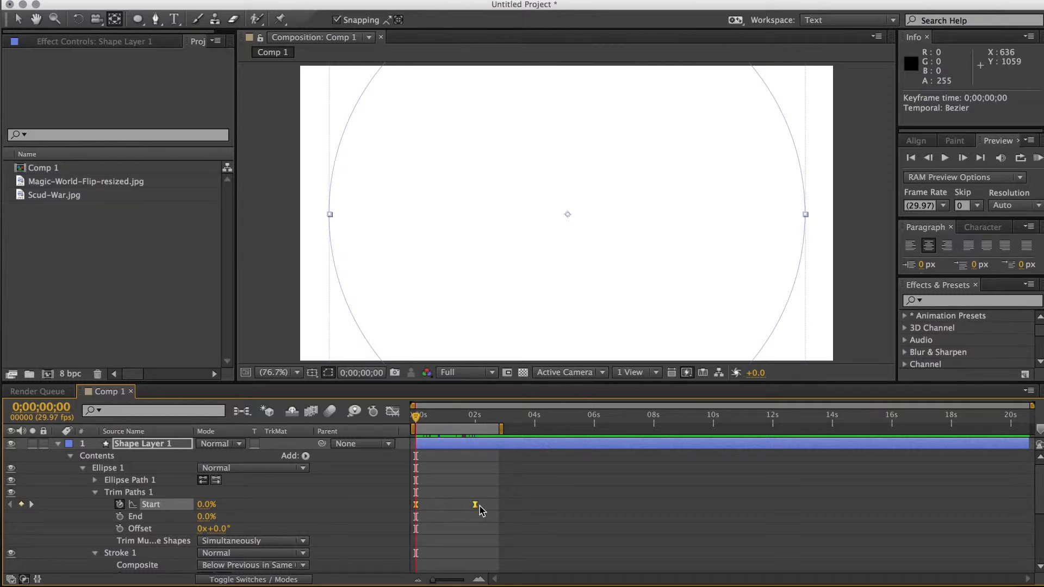
{"action": "left_click_drag", "start_coordinate": [488, 497], "coordinate": [399, 514]}
{"action": "left_click", "coordinate": [445, 520]}
{"action": "left_click_drag", "start_coordinate": [485, 493], "coordinate": [398, 522]}
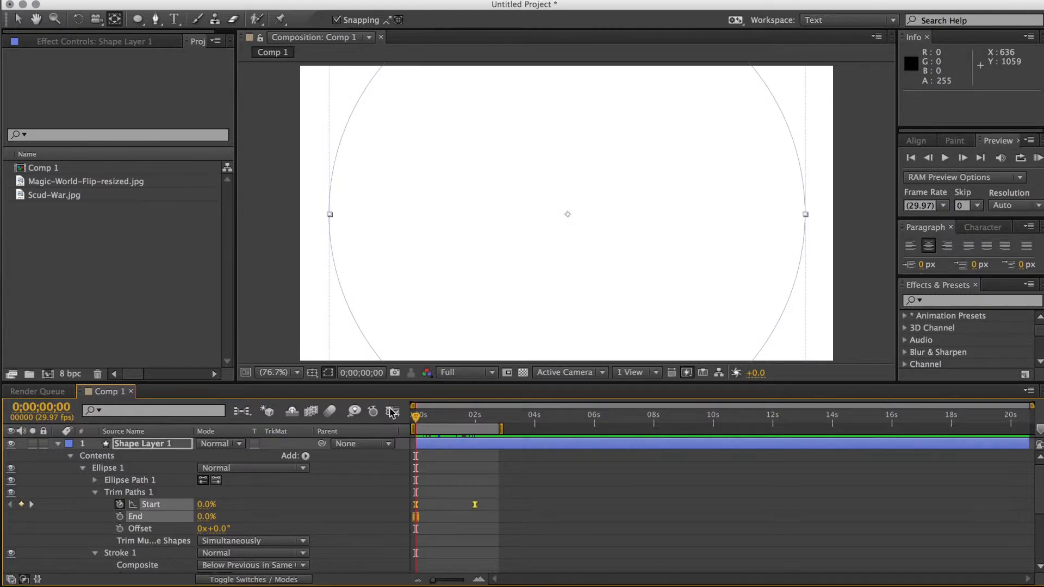
{"action": "left_click", "coordinate": [167, 506]}
{"action": "left_click", "coordinate": [147, 493]}
{"action": "left_click", "coordinate": [151, 504]}
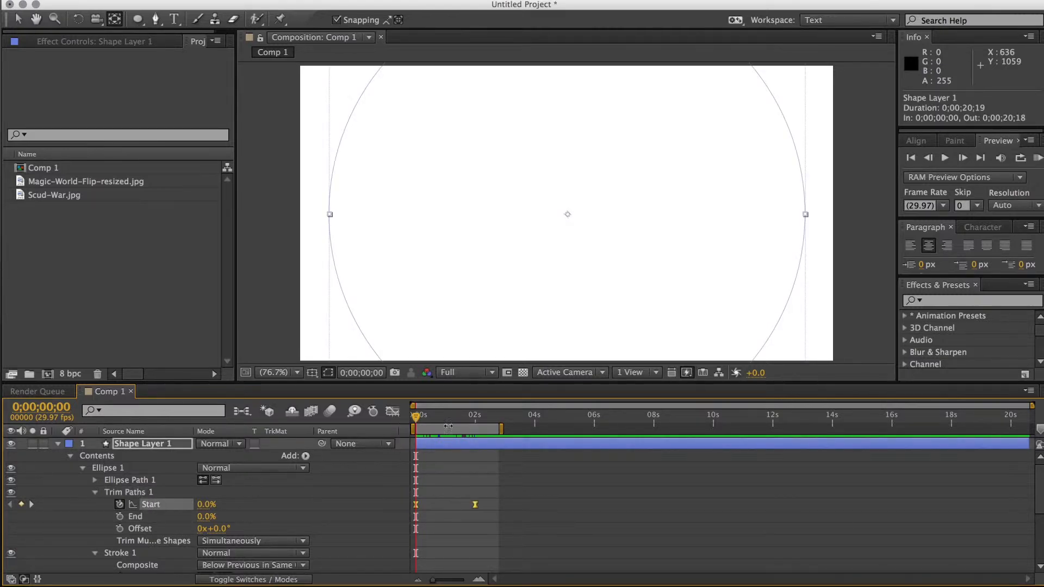
{"action": "left_click", "coordinate": [393, 412]}
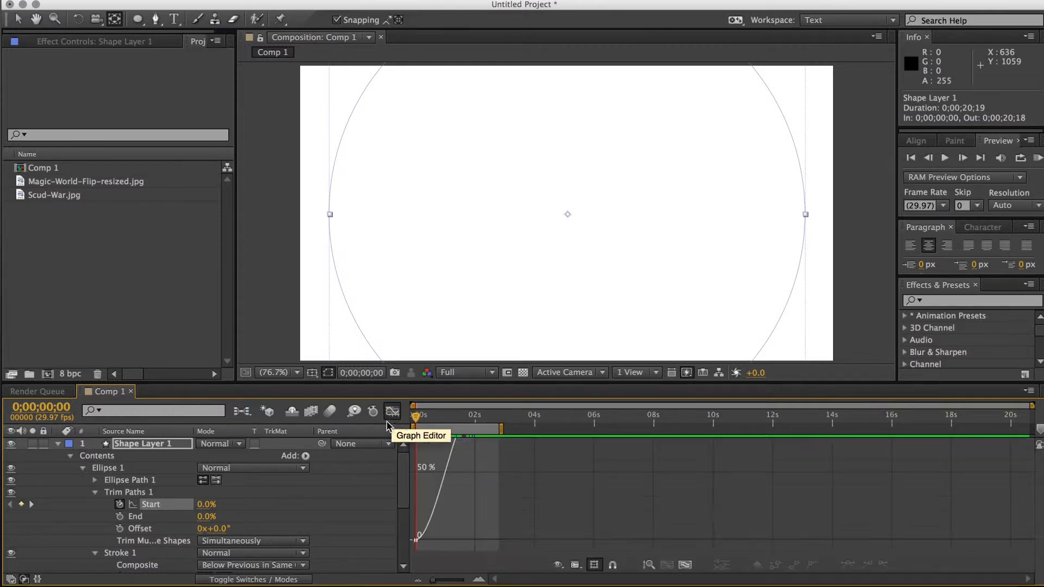
{"action": "left_click", "coordinate": [686, 567]}
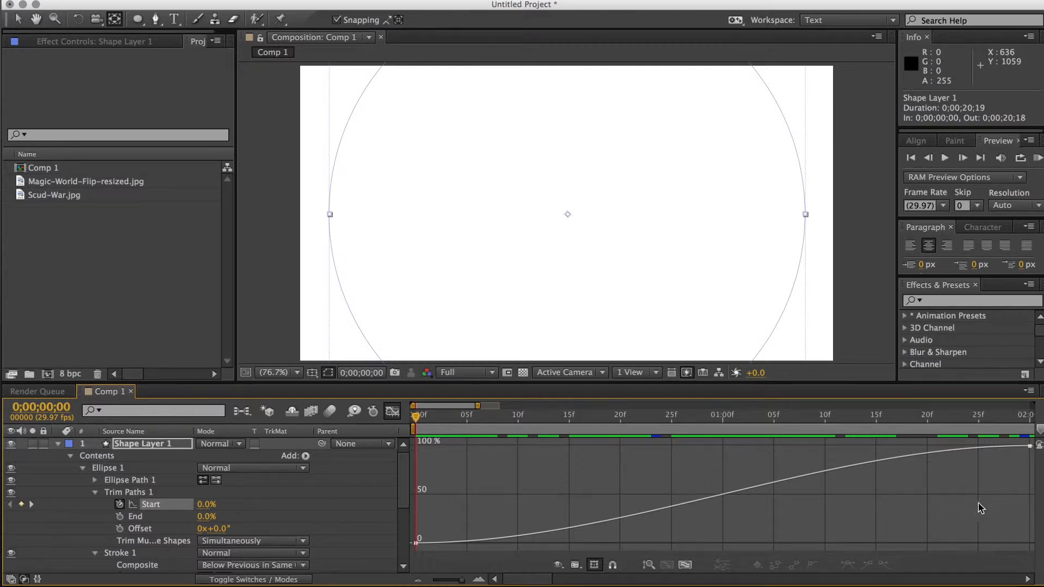
Step: Reshape the Start curve into a steeper S, extending the last keyframe's handle to about frame 16 and the first keyframe's to about 01;12
{"action": "left_click", "coordinate": [1028, 449]}
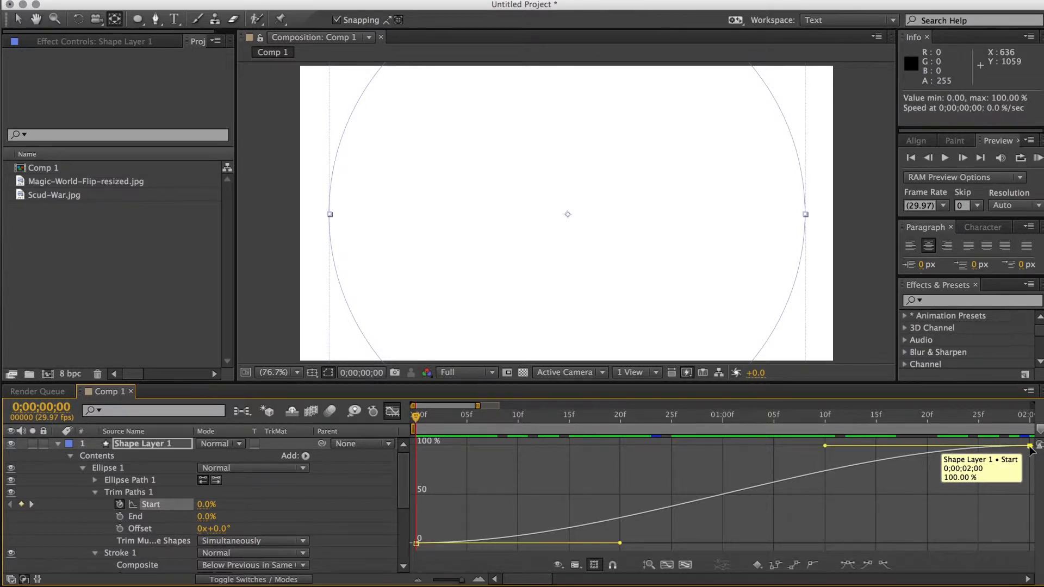
{"action": "left_click", "coordinate": [824, 447]}
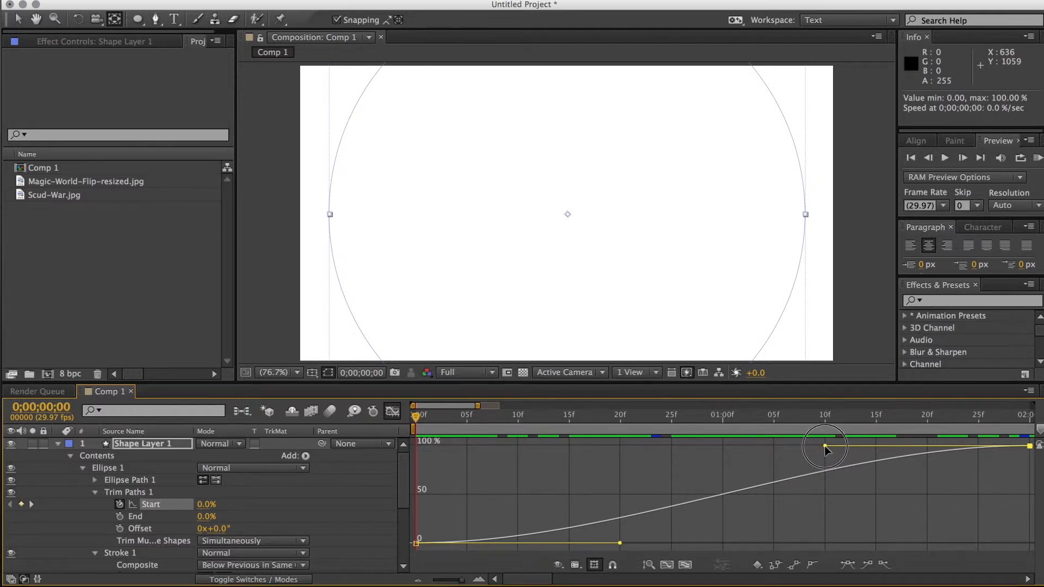
{"action": "left_click_drag", "start_coordinate": [820, 448], "coordinate": [598, 446]}
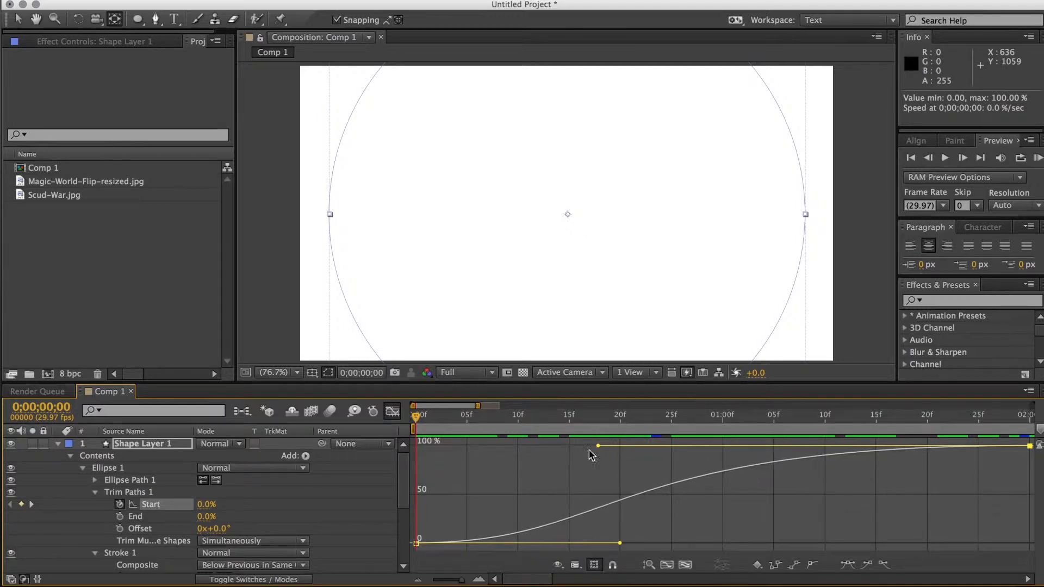
{"action": "left_click_drag", "start_coordinate": [620, 546], "coordinate": [767, 567]}
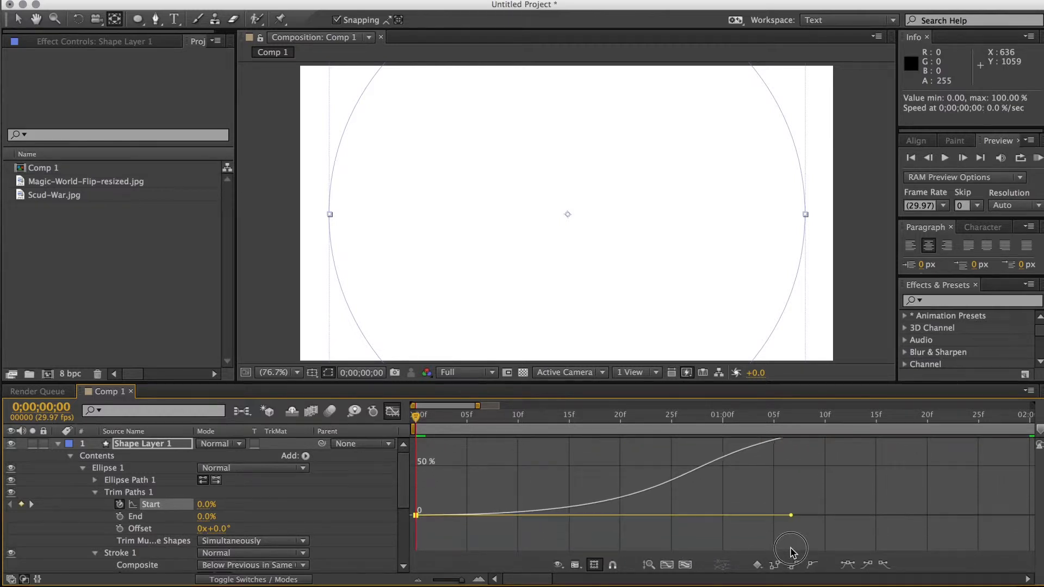
{"action": "left_click", "coordinate": [685, 566]}
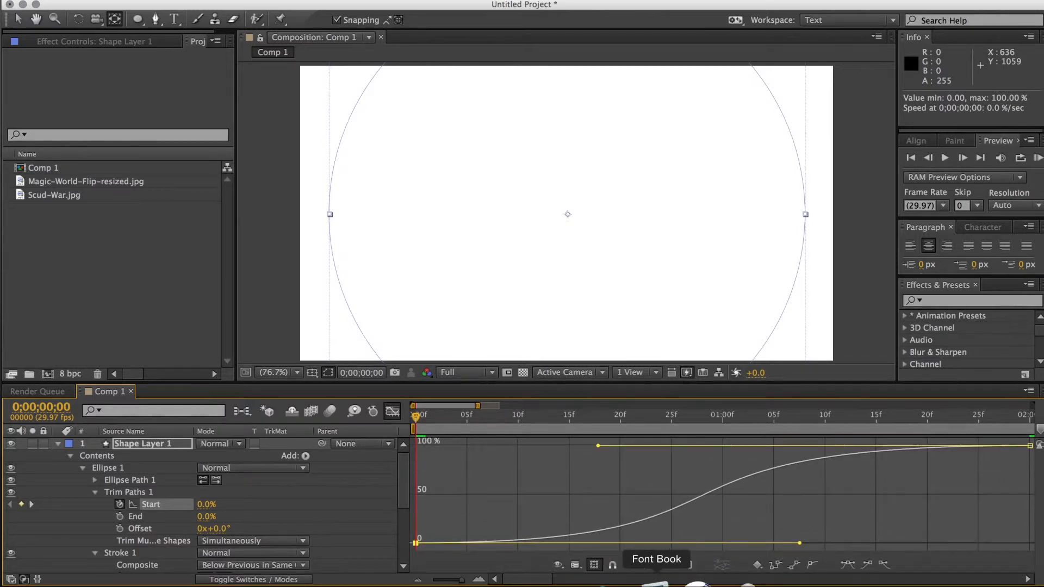
{"action": "left_click_drag", "start_coordinate": [801, 546], "coordinate": [848, 544]}
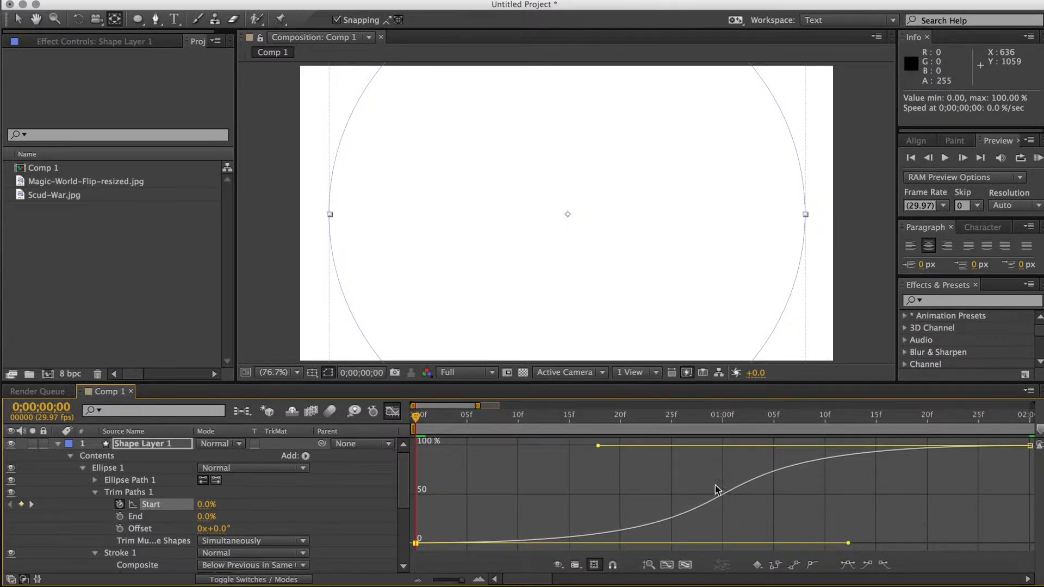
{"action": "left_click_drag", "start_coordinate": [598, 445], "coordinate": [579, 447]}
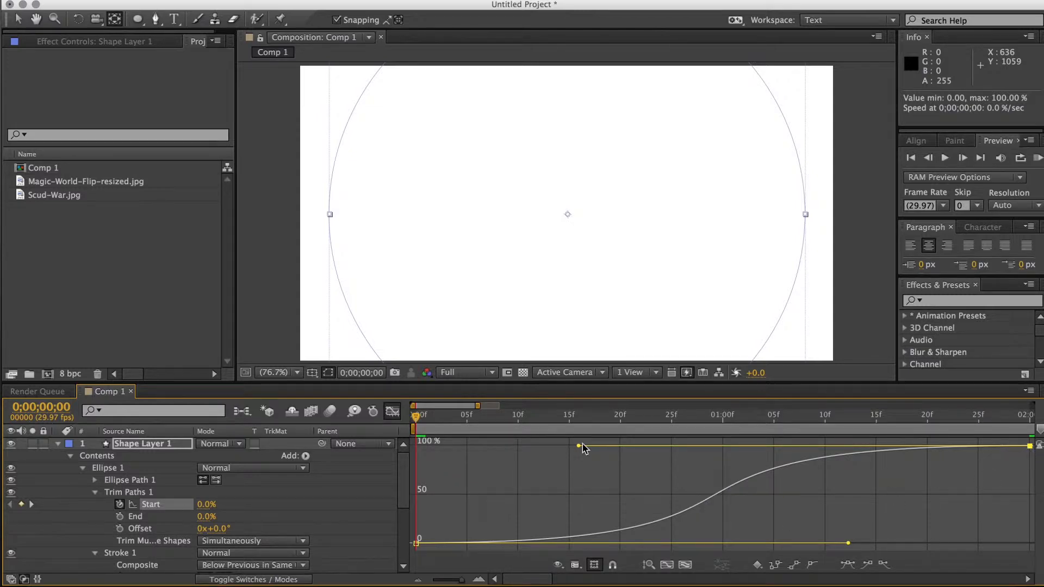
Step: Leave the Graph Editor, show the full timeline and play a RAM preview of the eased wipe
{"action": "left_click", "coordinate": [140, 492]}
{"action": "left_click", "coordinate": [159, 506]}
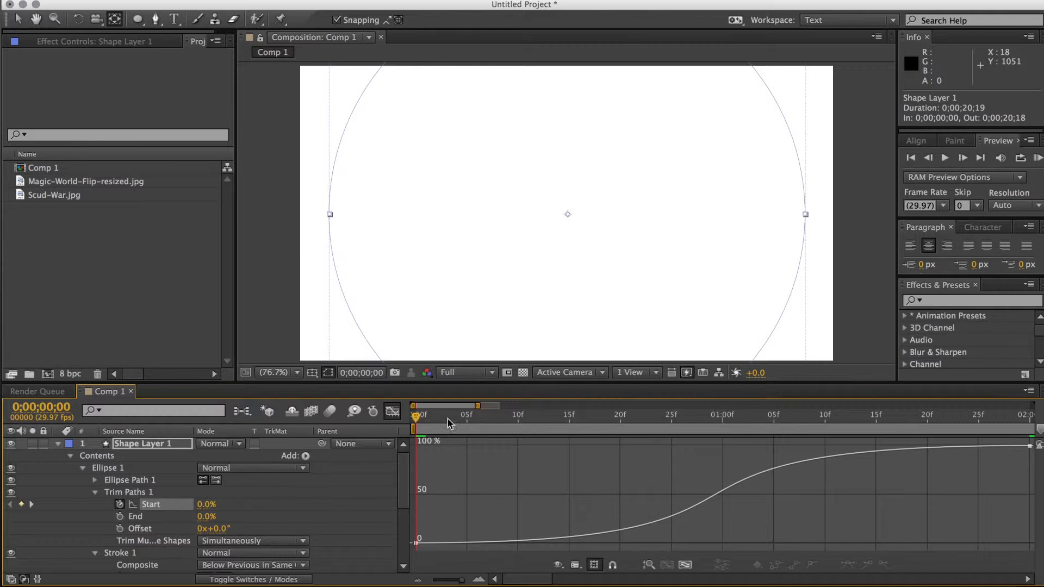
{"action": "left_click", "coordinate": [393, 414]}
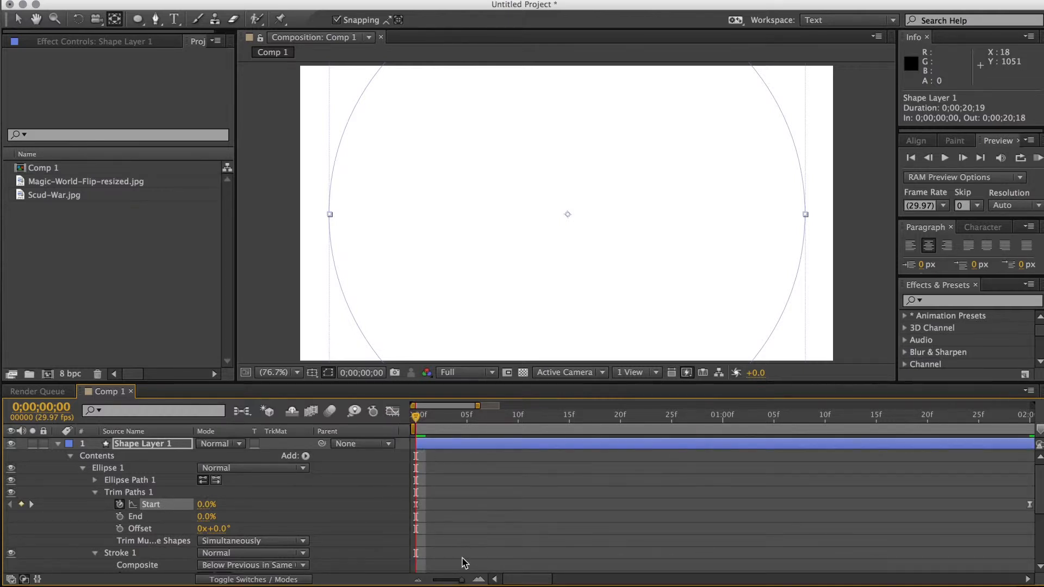
{"action": "left_click_drag", "start_coordinate": [460, 582], "coordinate": [419, 582]}
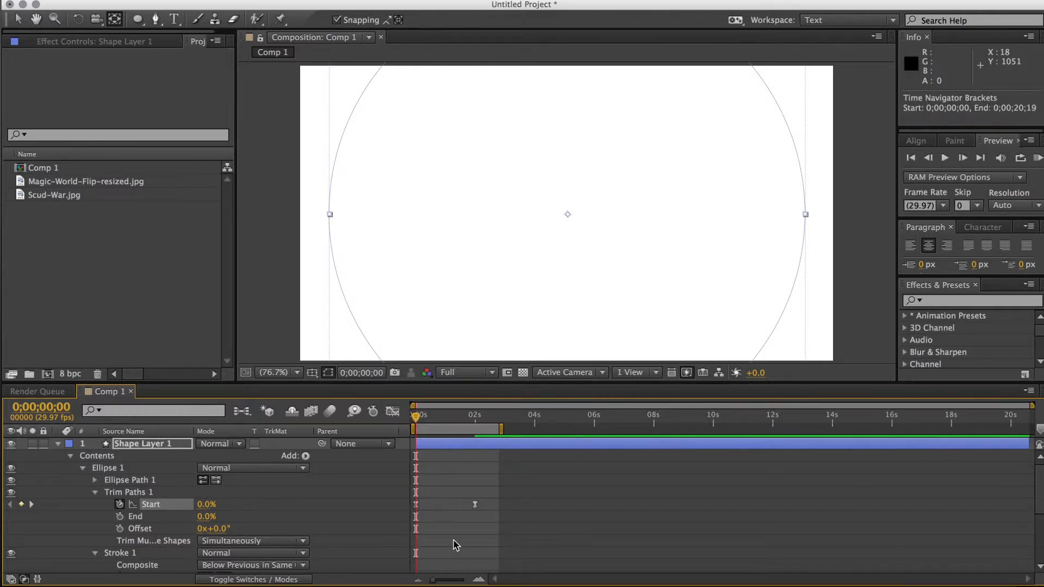
{"action": "left_click", "coordinate": [1039, 159]}
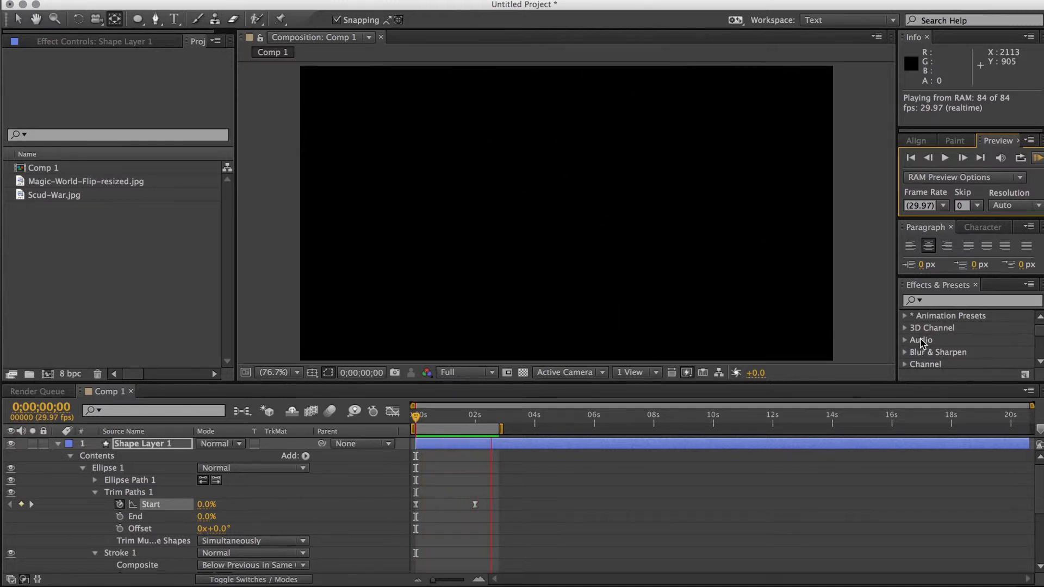
{"action": "left_click", "coordinate": [1037, 159]}
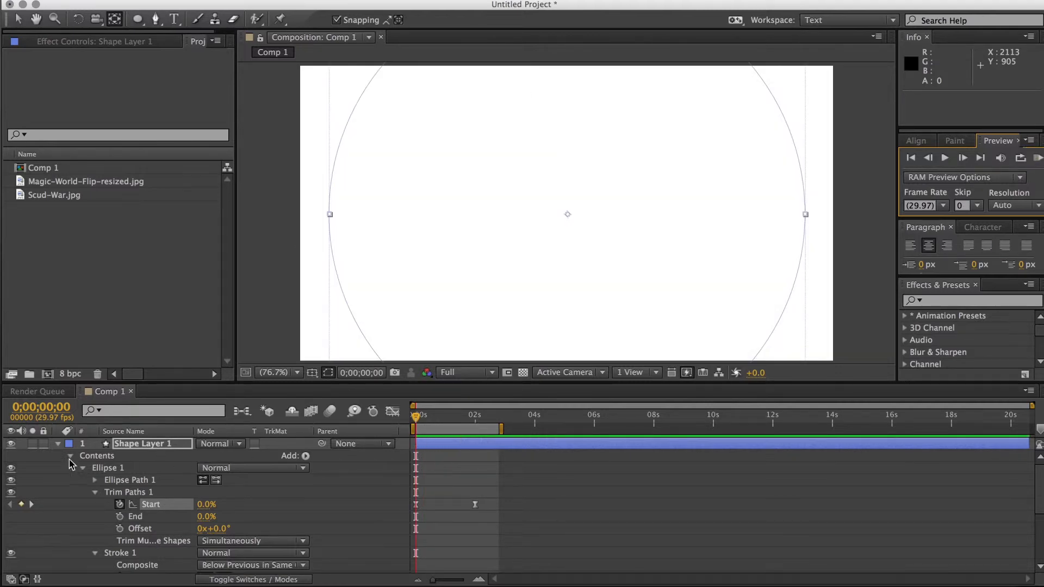
Step: Collapse Shape Layer 1 and add Magic-World-Flip-resized.jpg and Scud-War.jpg to the composition as layers beneath it
{"action": "left_click", "coordinate": [57, 443]}
{"action": "left_click", "coordinate": [74, 476]}
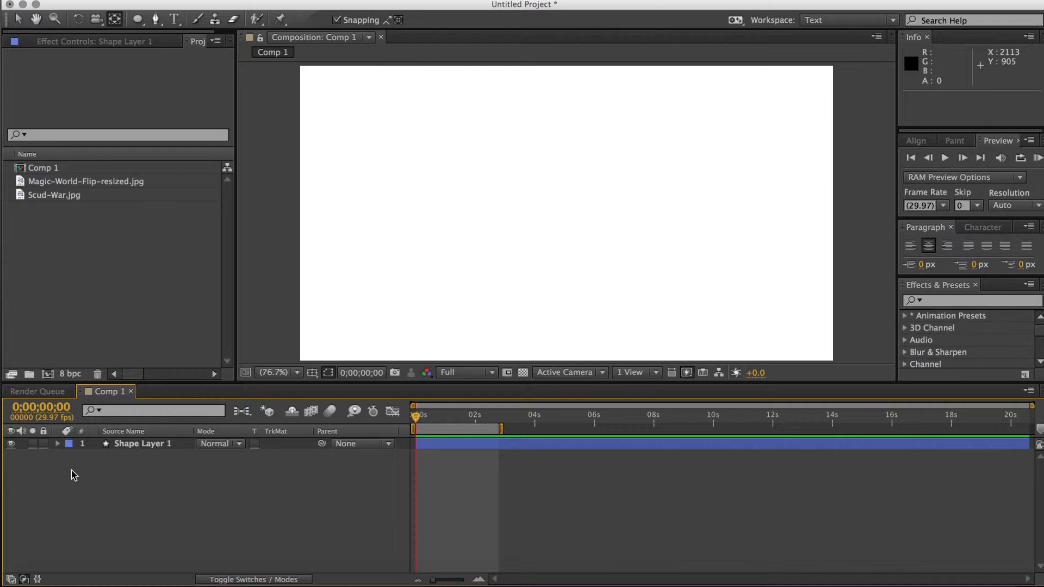
{"action": "left_click", "coordinate": [66, 184]}
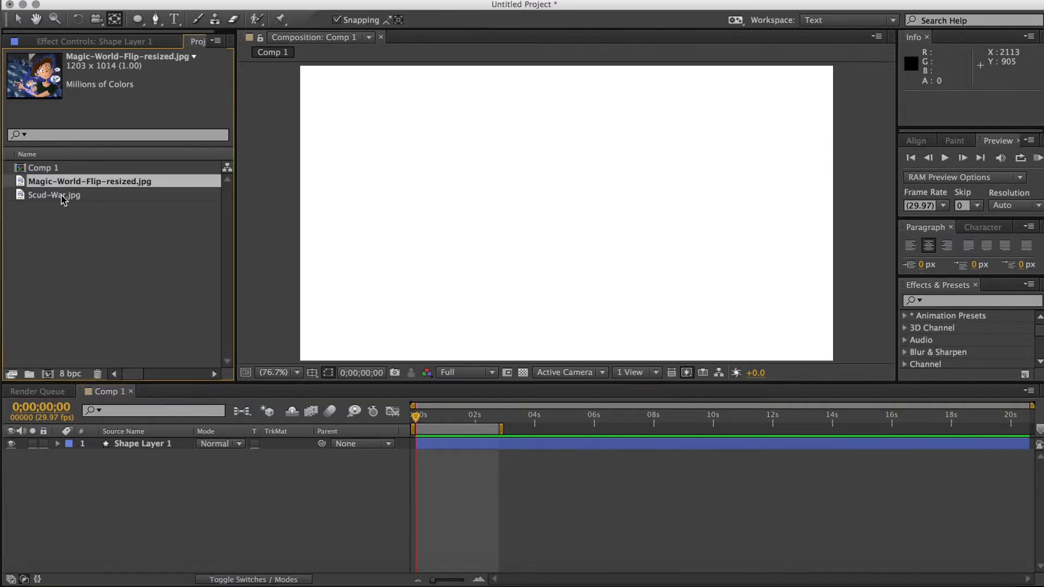
{"action": "left_click", "coordinate": [64, 197], "text": "shift"}
{"action": "left_click_drag", "start_coordinate": [64, 195], "coordinate": [121, 522]}
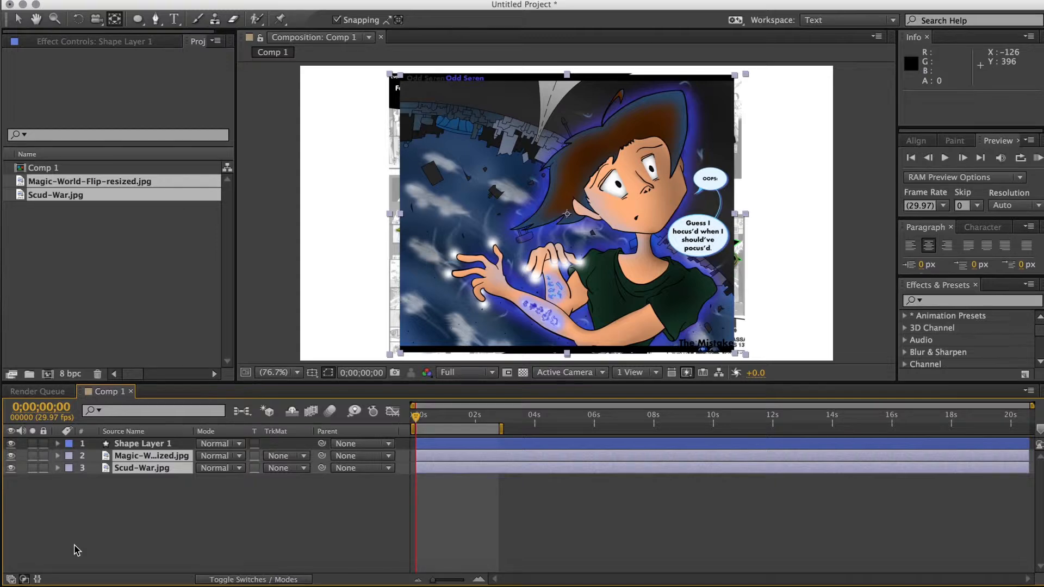
Step: Fit both image layers to the composition size, switch to the Selection tool and deselect them
{"action": "key", "text": "super+alt+f"}
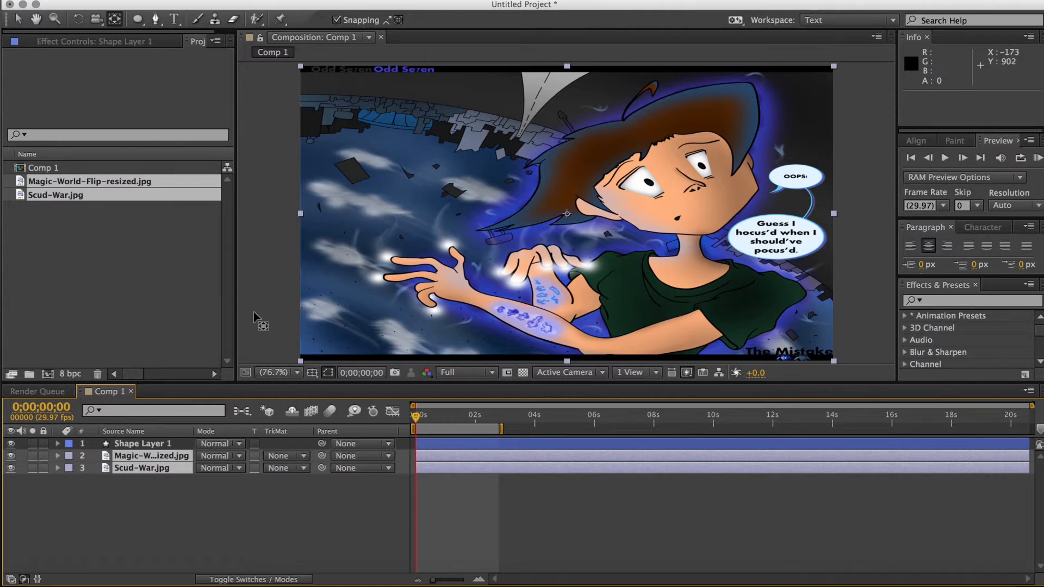
{"action": "left_click", "coordinate": [18, 19]}
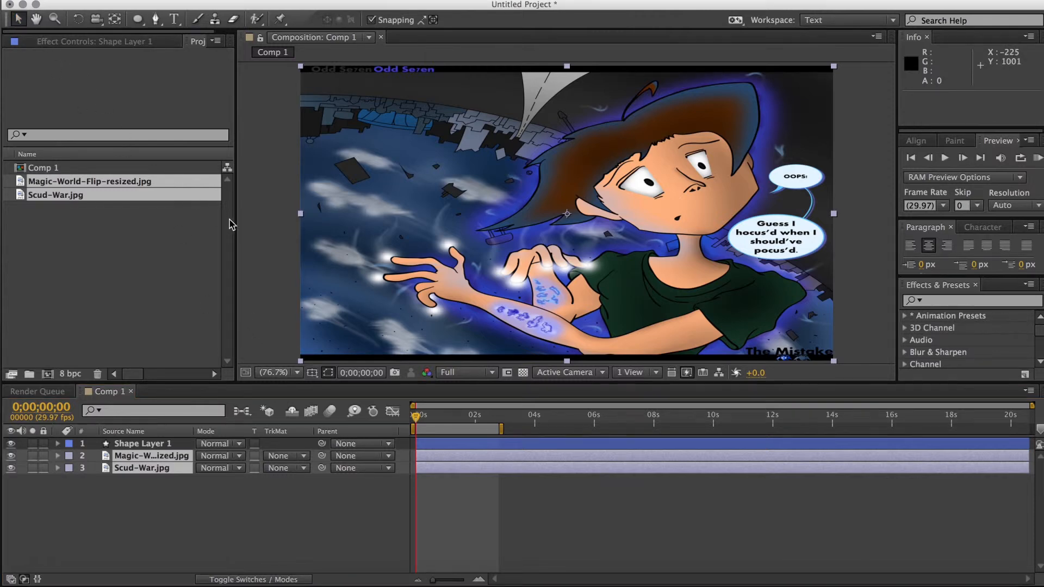
{"action": "left_click", "coordinate": [260, 231]}
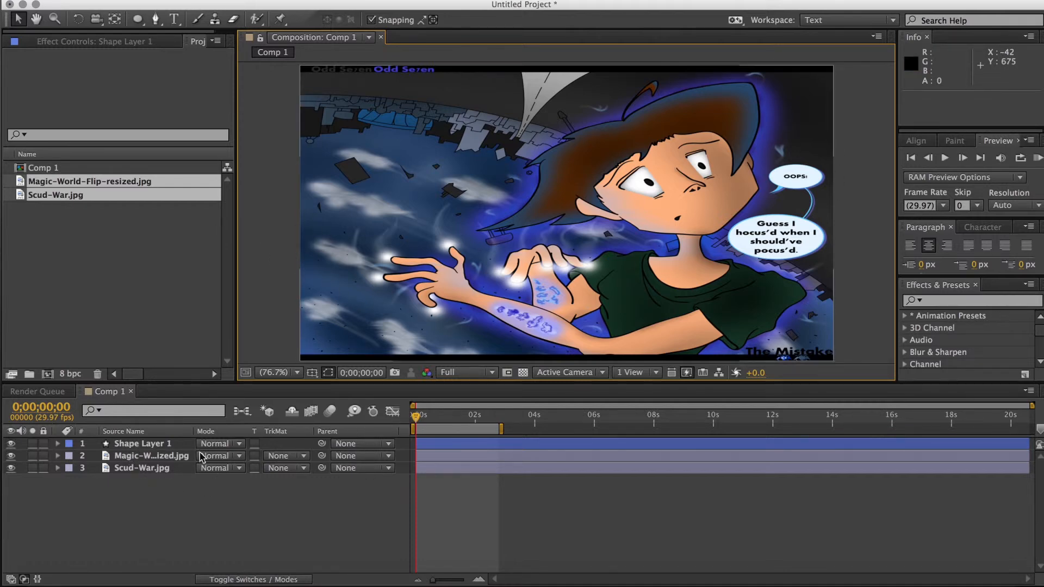
Step: Set the track matte of the Magic-World-Flip-resized.jpg layer to Alpha Matte "Shape Layer 1"
{"action": "left_click", "coordinate": [301, 457]}
{"action": "left_click", "coordinate": [126, 517]}
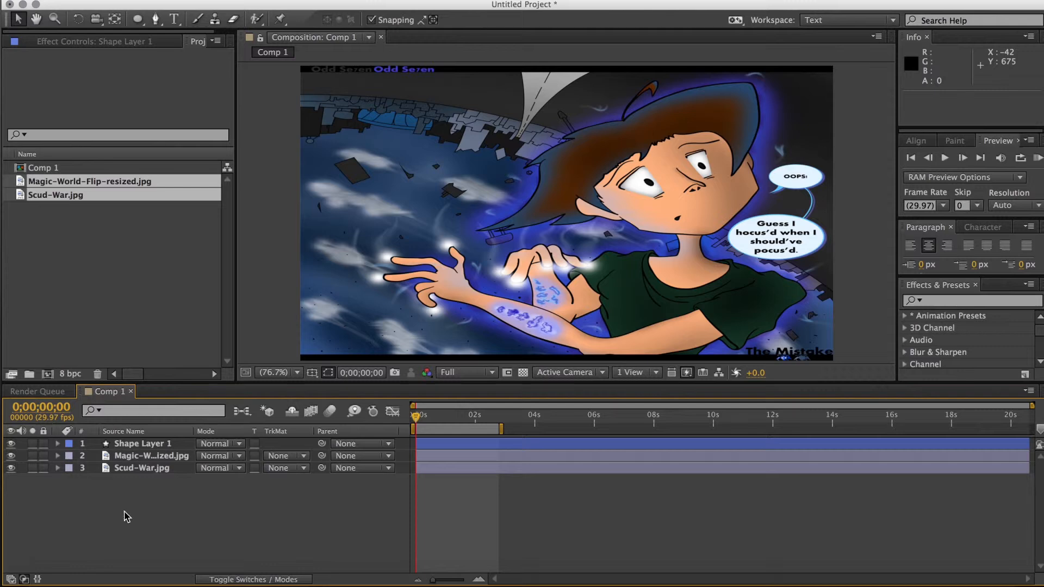
{"action": "left_click", "coordinate": [241, 581]}
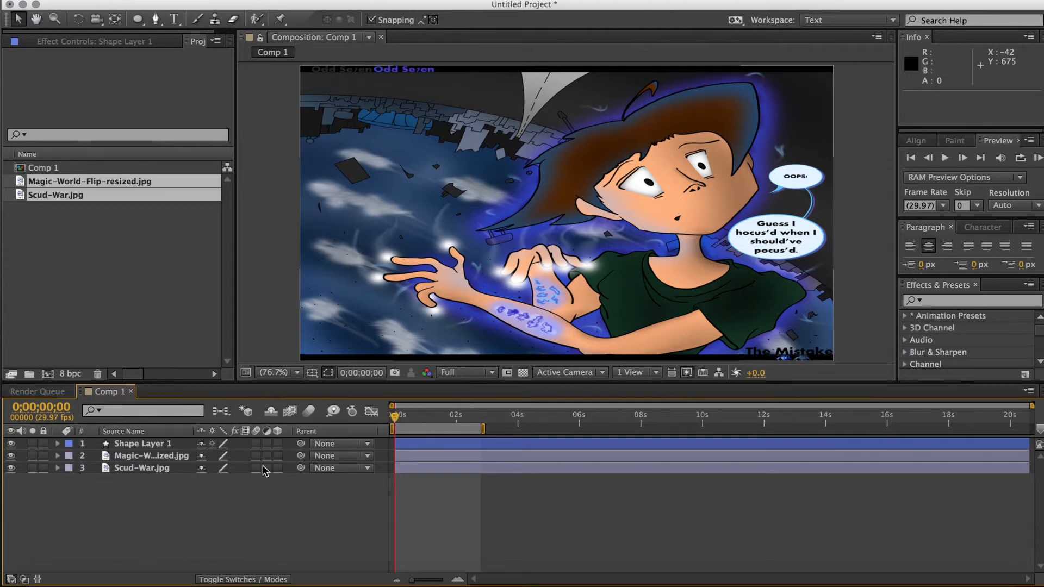
{"action": "left_click", "coordinate": [233, 580]}
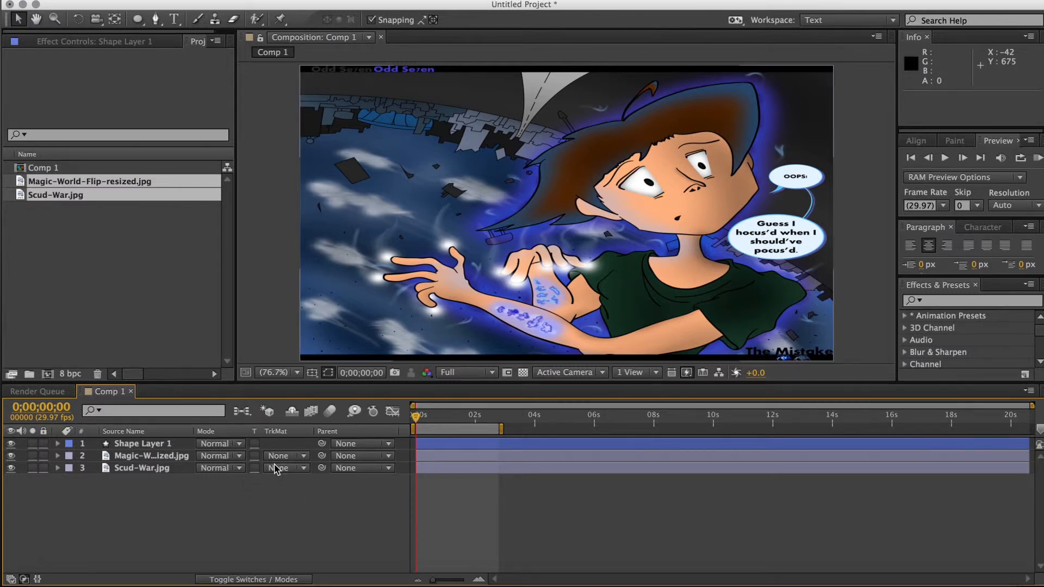
{"action": "left_click", "coordinate": [304, 456]}
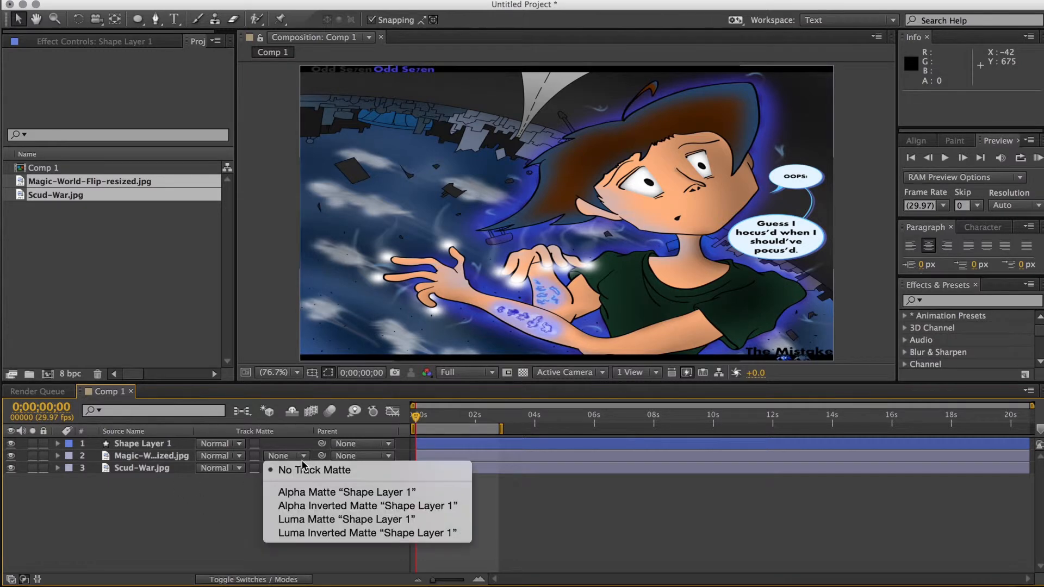
{"action": "left_click", "coordinate": [308, 493]}
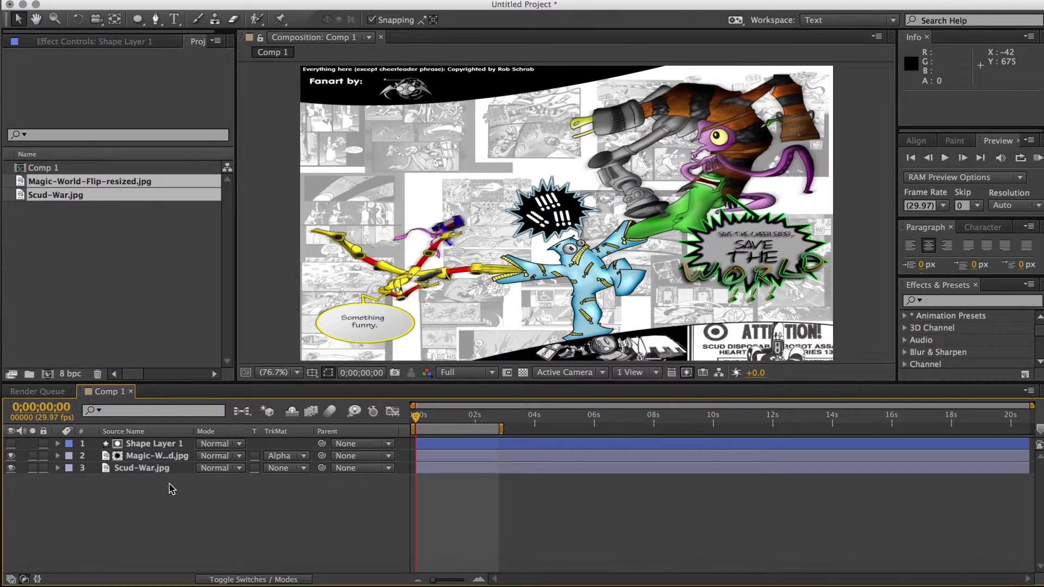
Step: Check the matte, upper image and lower image layers one by one, and play a RAM preview of the wipe between the images
{"action": "left_click", "coordinate": [146, 458]}
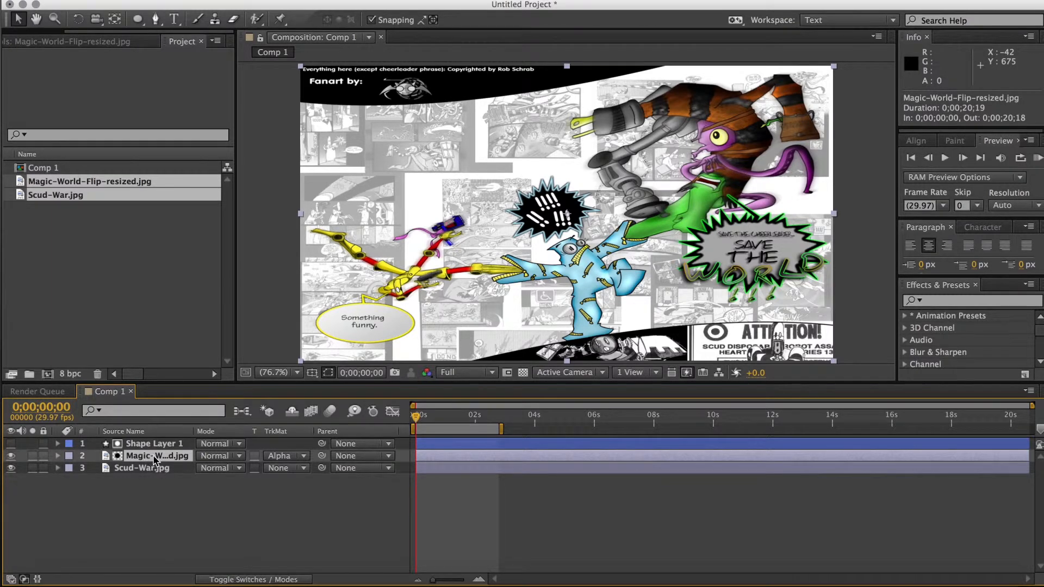
{"action": "left_click", "coordinate": [154, 444]}
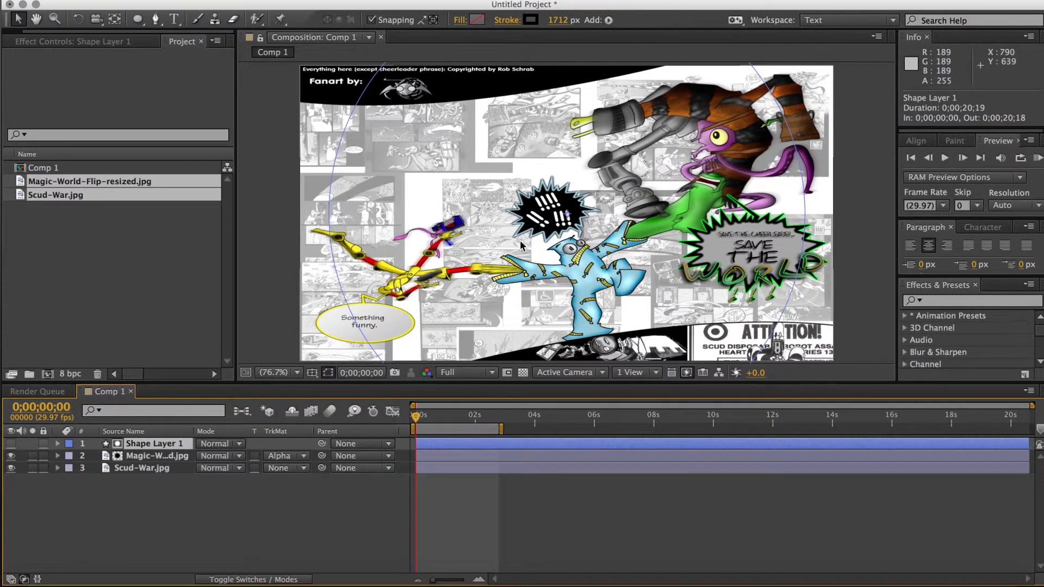
{"action": "left_click", "coordinate": [129, 472]}
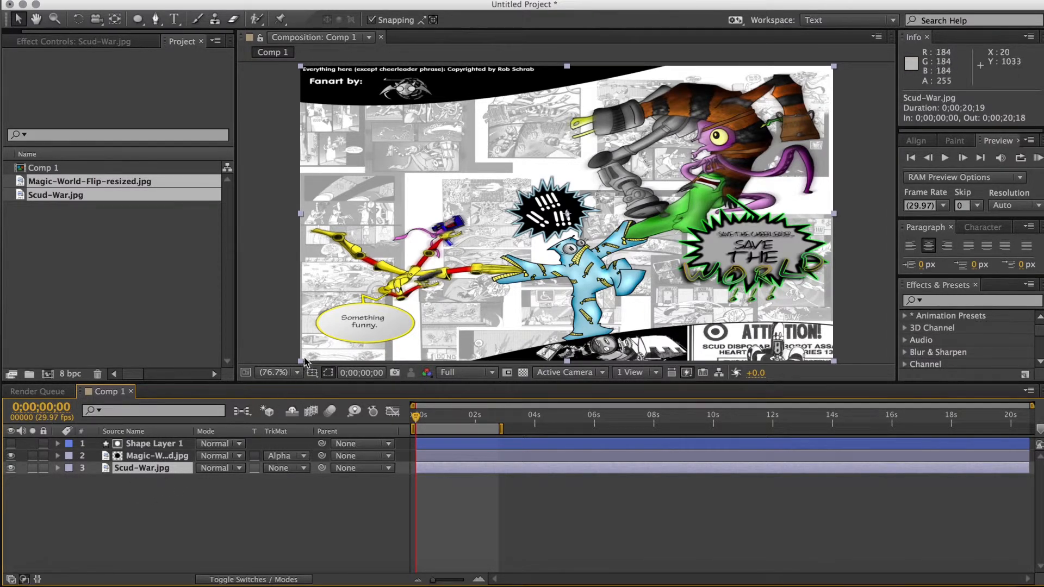
{"action": "left_click", "coordinate": [144, 459]}
{"action": "left_click", "coordinate": [1037, 158]}
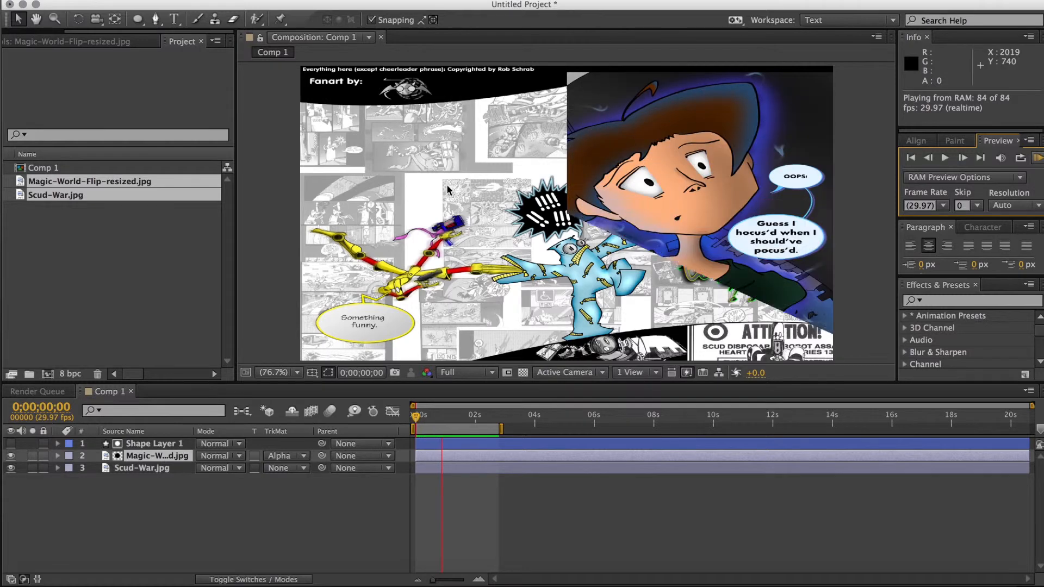
{"action": "left_click", "coordinate": [1037, 158]}
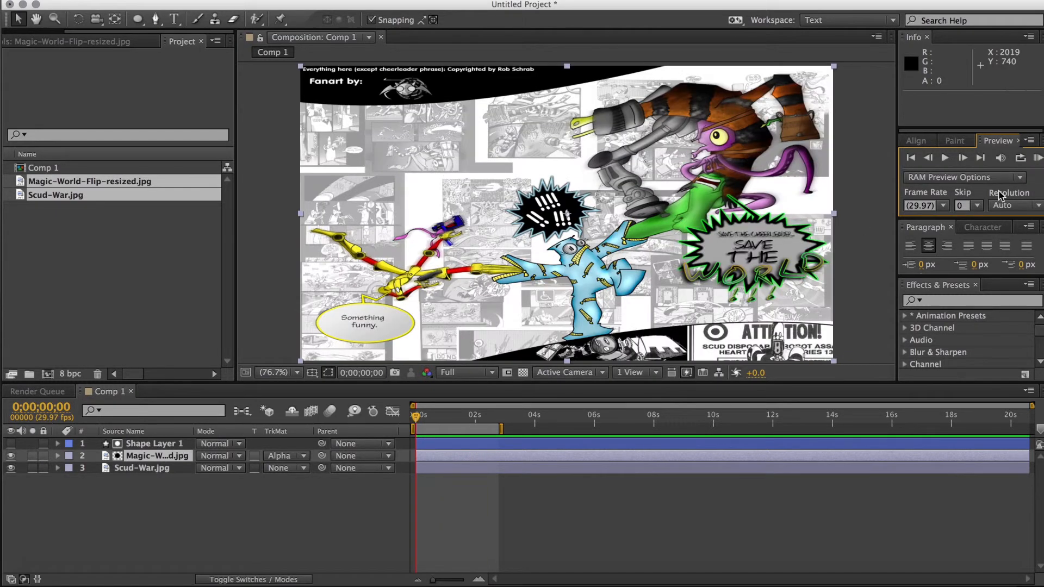
Step: Extend the work area's end to 0;00;04;22 and copy Shape Layer 1's first Start keyframe to 0;00;04;00
{"action": "mouse_move", "coordinate": [501, 430]}
{"action": "left_mouse_down"}
{"action": "mouse_move", "coordinate": [570, 429]}
{"action": "mouse_move", "coordinate": [560, 429]}
{"action": "left_mouse_up"}
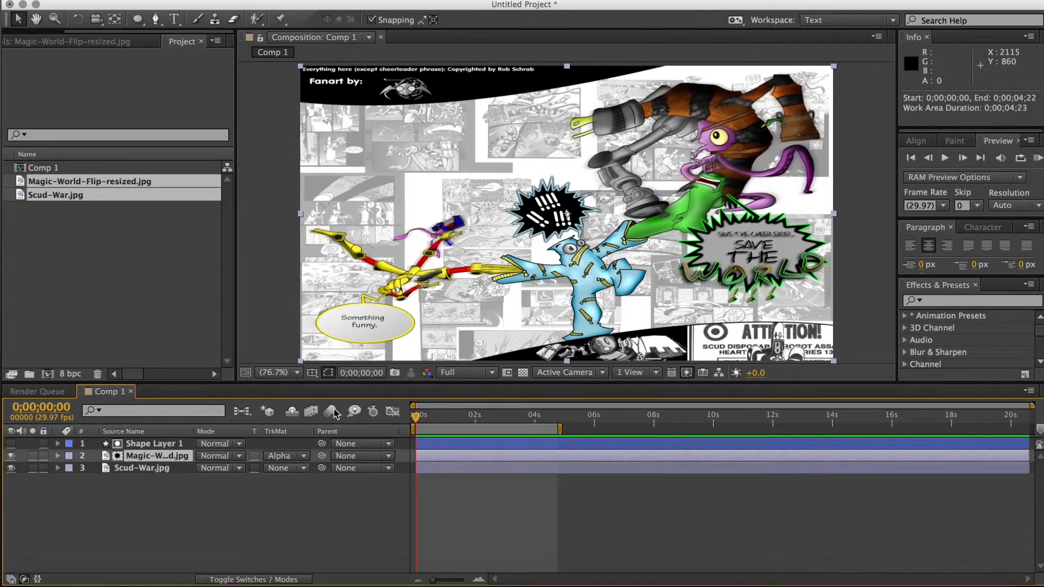
{"action": "left_click", "coordinate": [158, 445]}
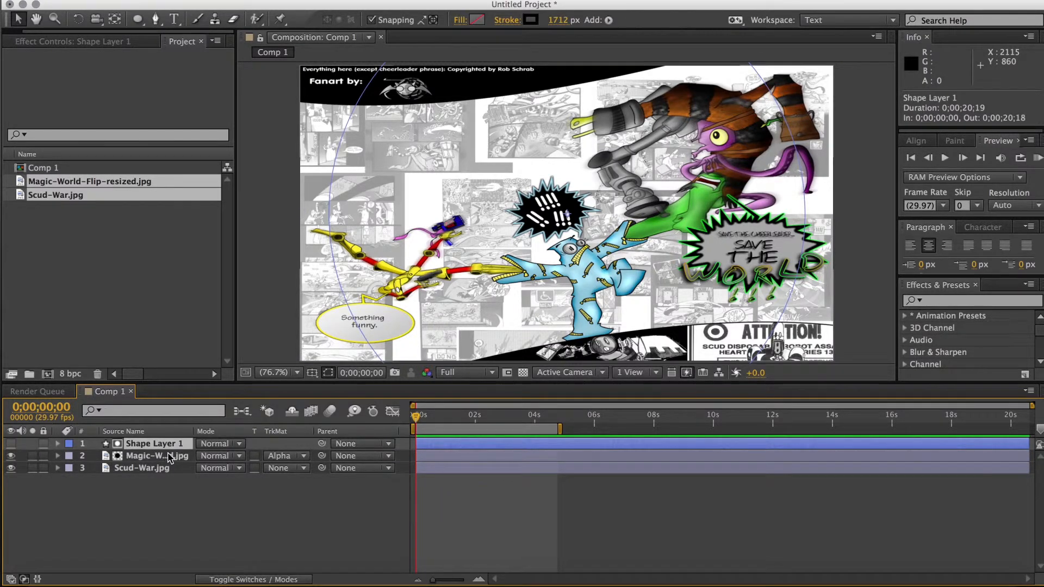
{"action": "key", "text": "u"}
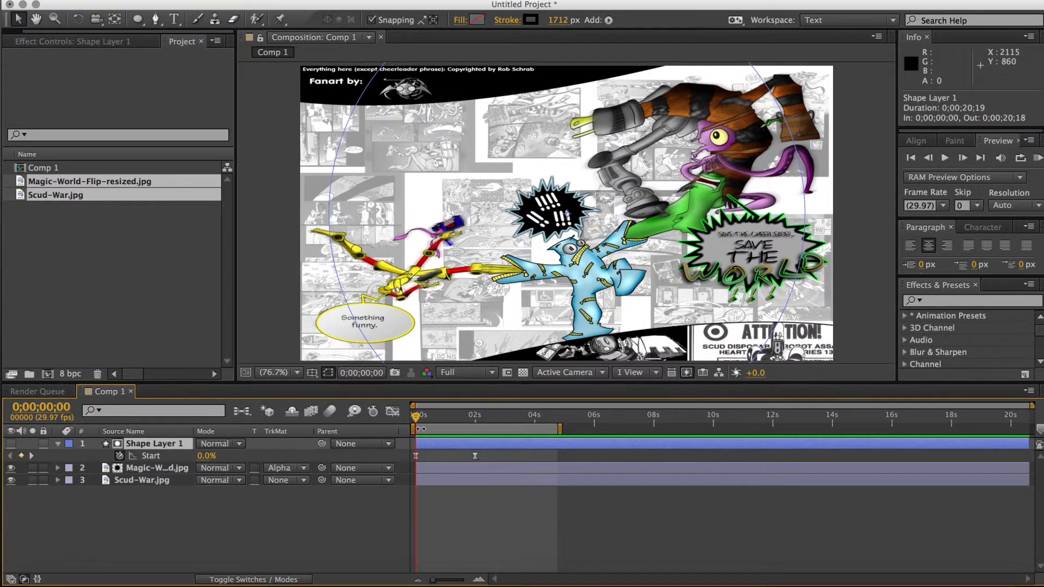
{"action": "left_click_drag", "start_coordinate": [417, 422], "coordinate": [534, 419]}
{"action": "key", "text": "Page_Down"}
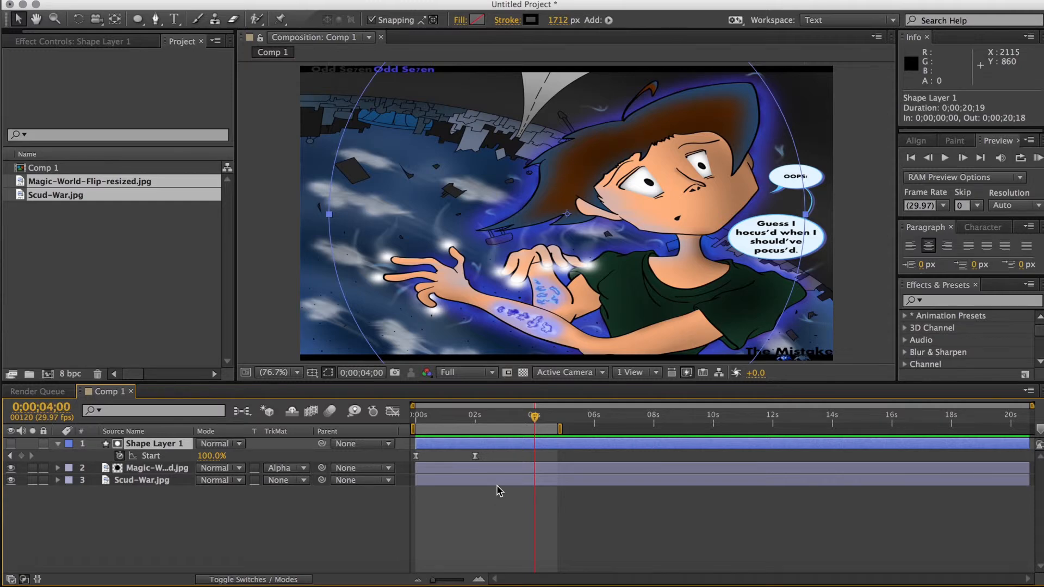
{"action": "left_click", "coordinate": [416, 456]}
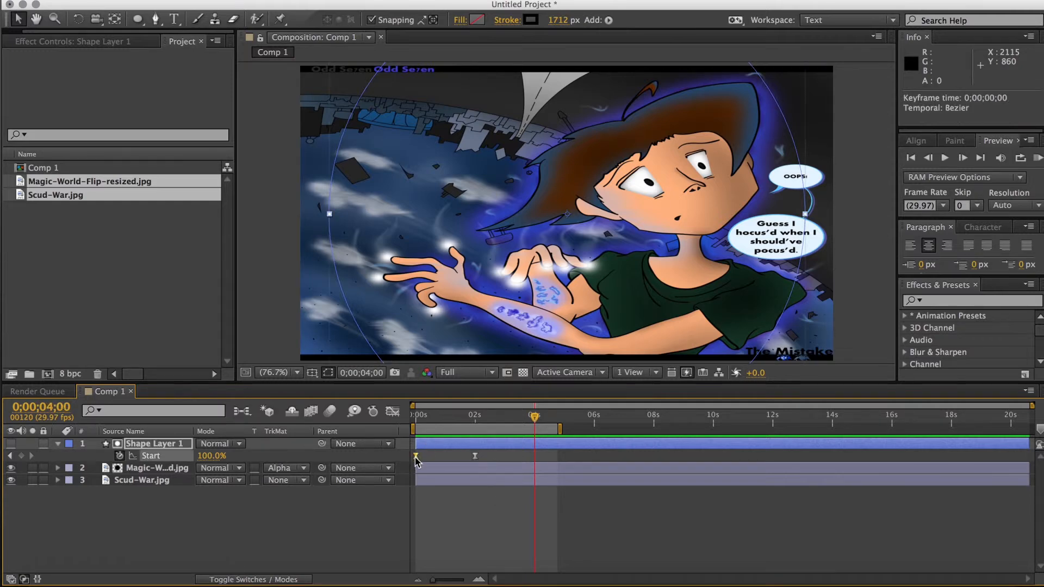
{"action": "key", "text": "ctrl+c"}
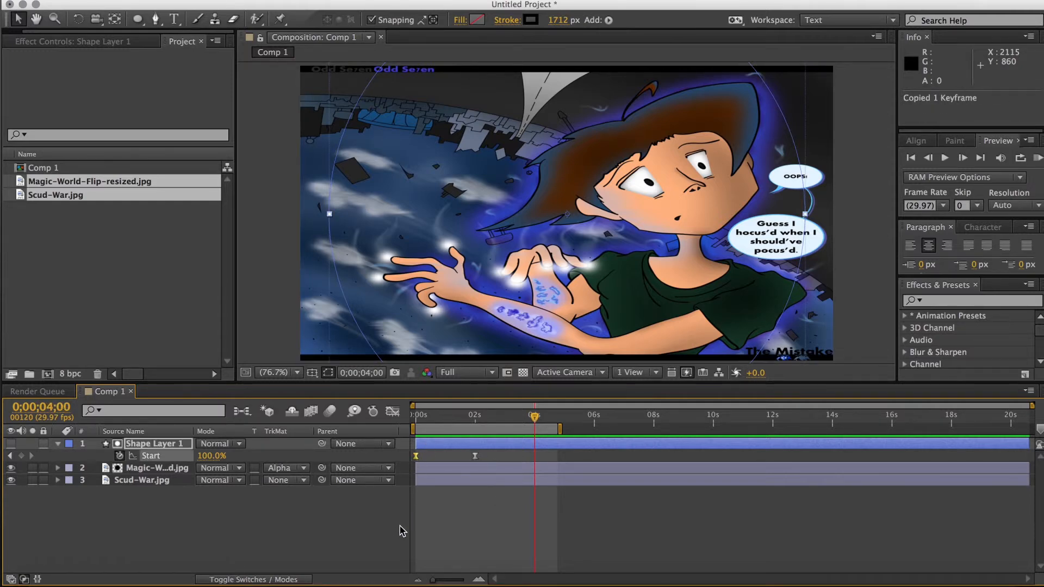
{"action": "key", "text": "ctrl+v"}
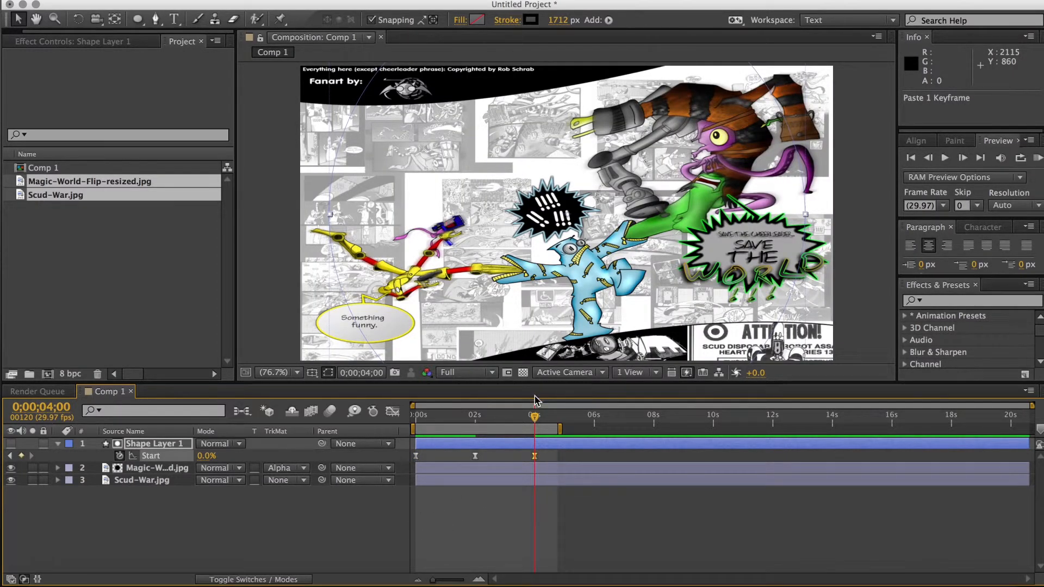
Step: Steepen the Start curve's second half in the Graph Editor, extending the middle keyframe's outgoing handle to about 03;15 and the last keyframe's to about 02;17
{"action": "left_click_drag", "start_coordinate": [540, 454], "coordinate": [417, 466]}
{"action": "left_click", "coordinate": [392, 411]}
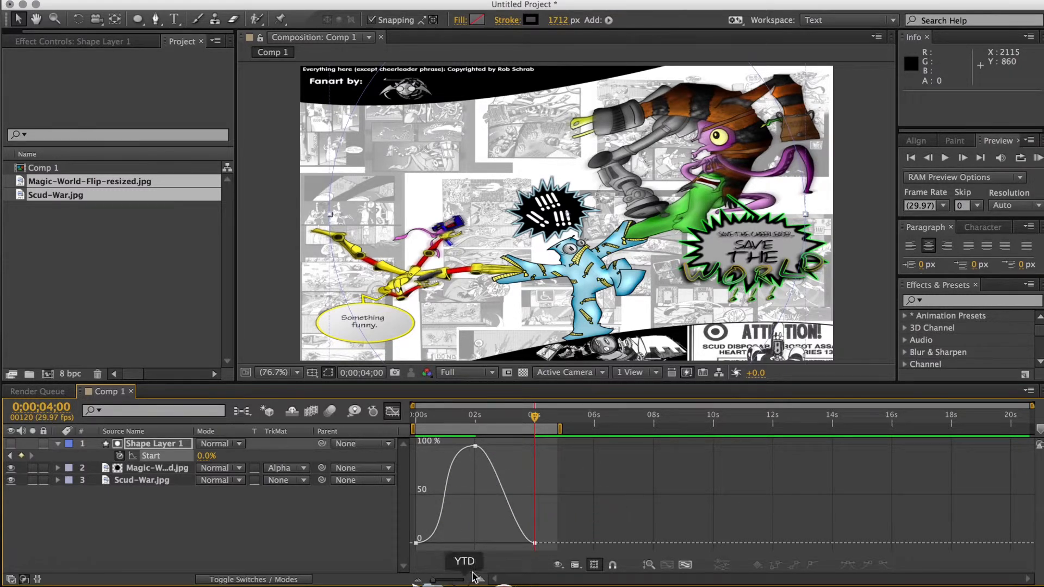
{"action": "left_click", "coordinate": [685, 566]}
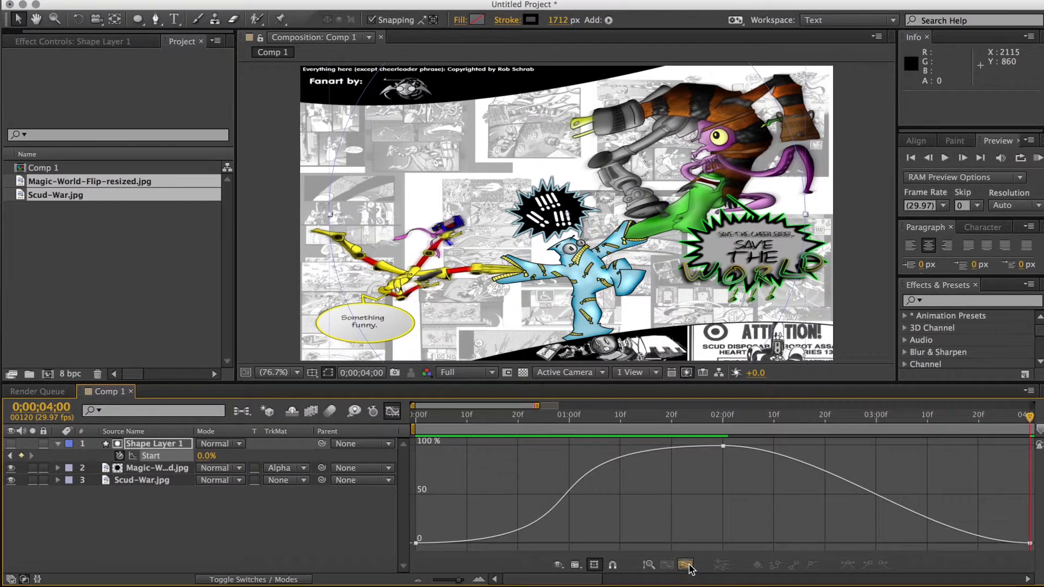
{"action": "mouse_move", "coordinate": [723, 446]}
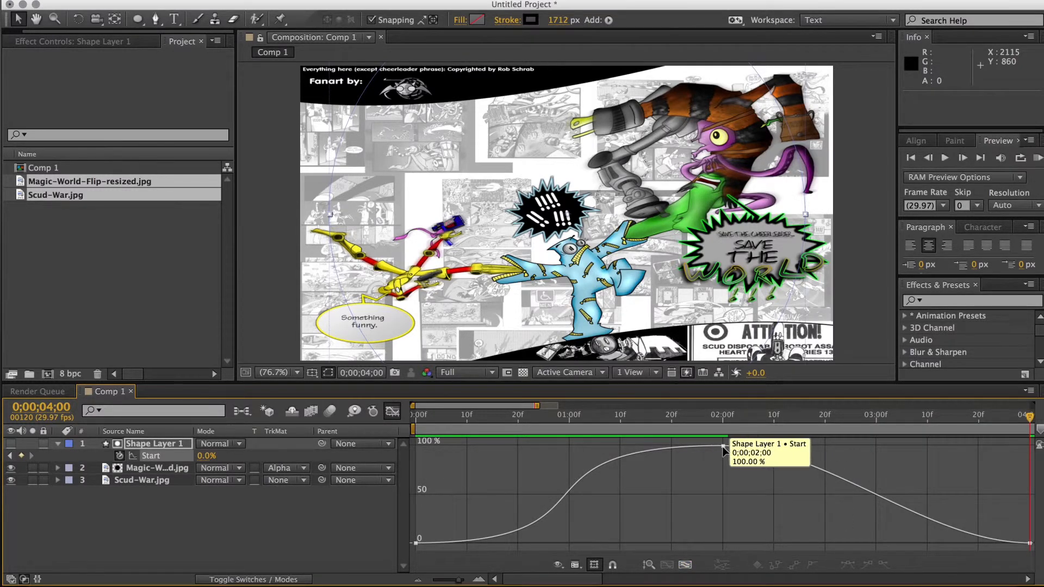
{"action": "left_click", "coordinate": [723, 445]}
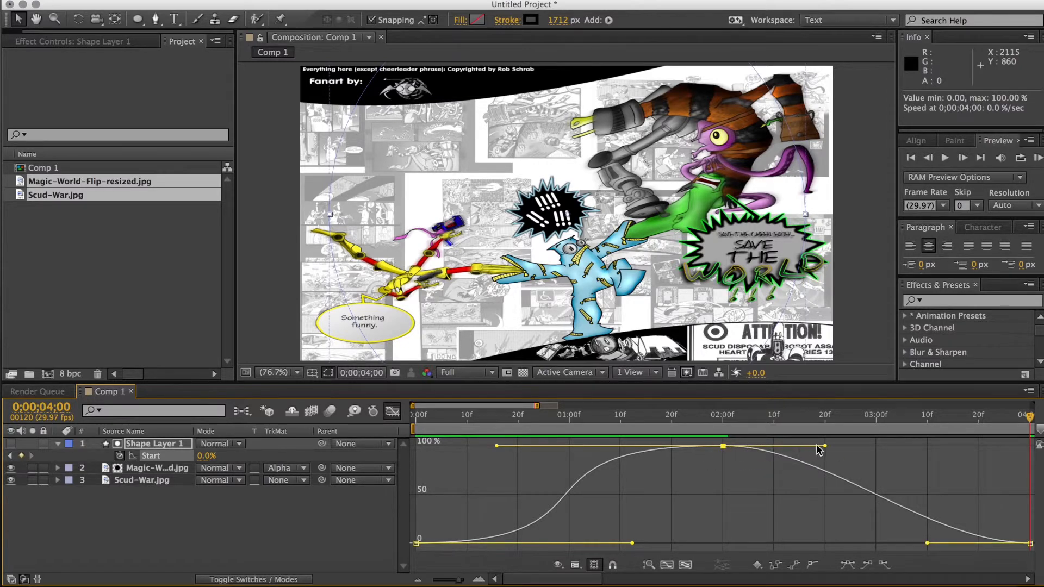
{"action": "left_click_drag", "start_coordinate": [824, 448], "coordinate": [953, 450]}
{"action": "left_click_drag", "start_coordinate": [929, 544], "coordinate": [812, 543]}
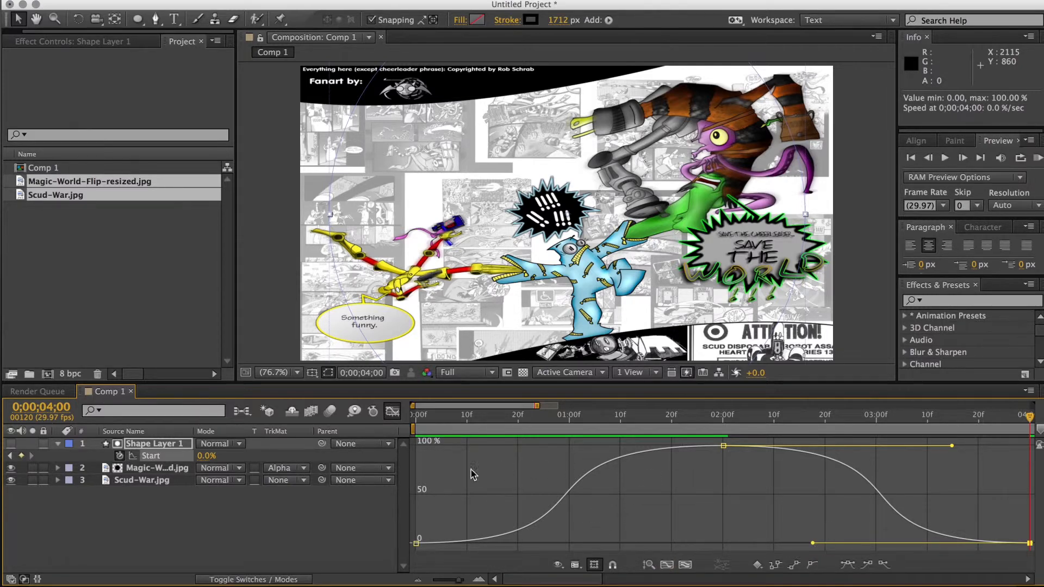
Step: Return to the full layer timeline, end the work area at 0;00;04;00 and play a RAM preview of the two-way wipe
{"action": "left_click", "coordinate": [146, 444]}
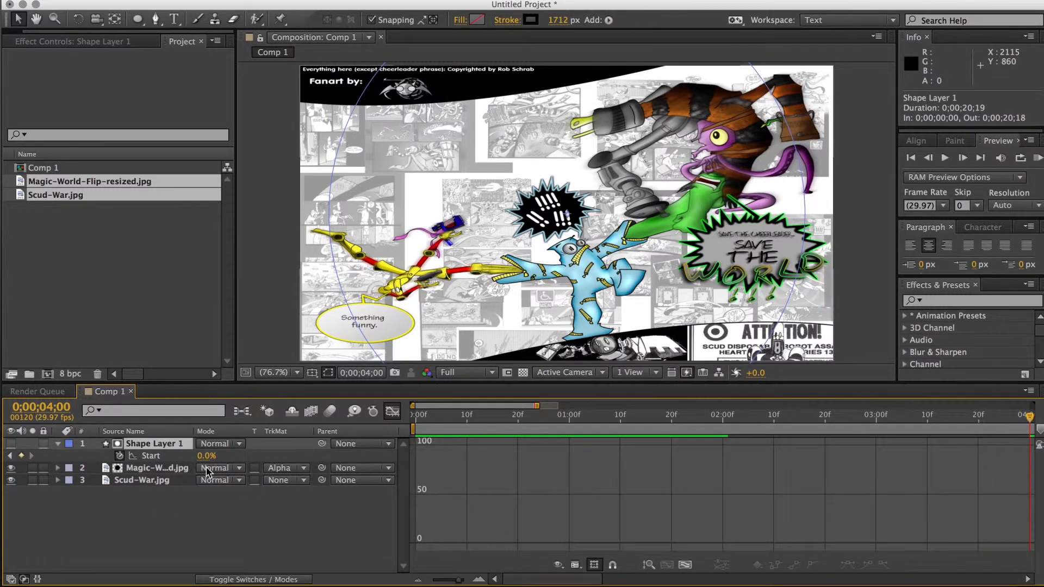
{"action": "left_click", "coordinate": [389, 413]}
{"action": "left_click_drag", "start_coordinate": [458, 583], "coordinate": [411, 581]}
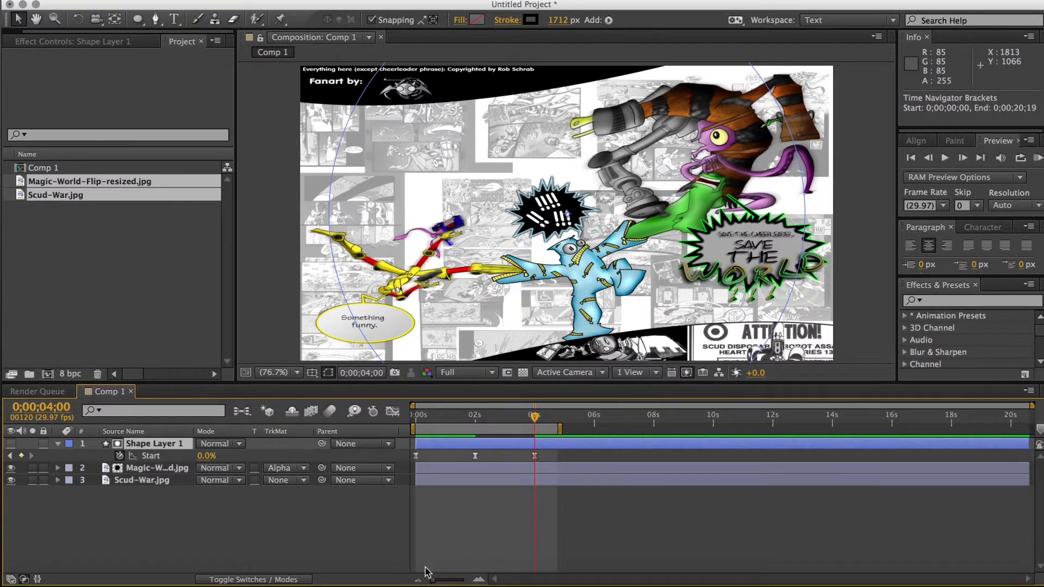
{"action": "left_click_drag", "start_coordinate": [559, 430], "coordinate": [542, 431]}
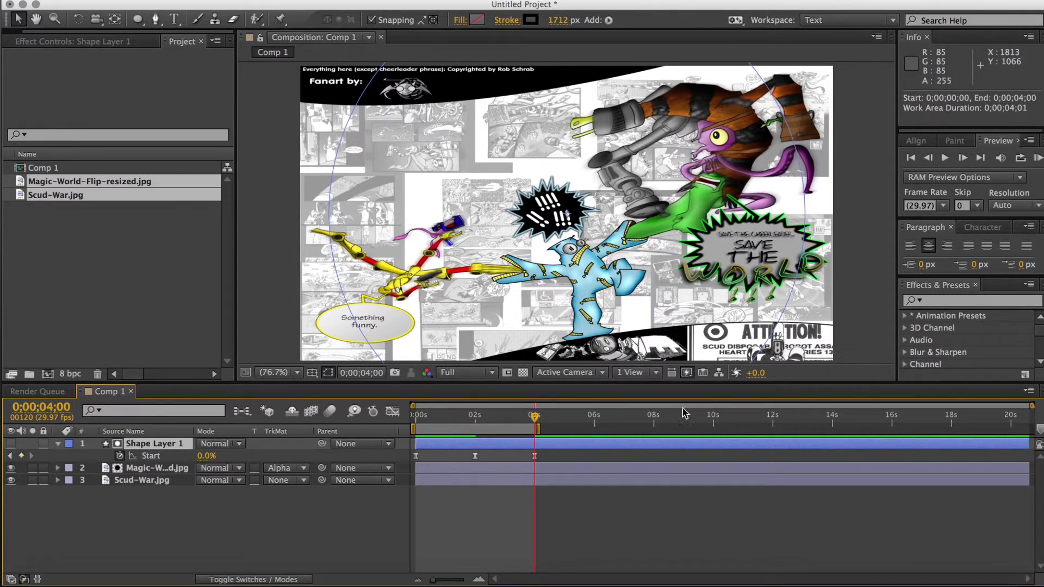
{"action": "left_click", "coordinate": [1033, 158]}
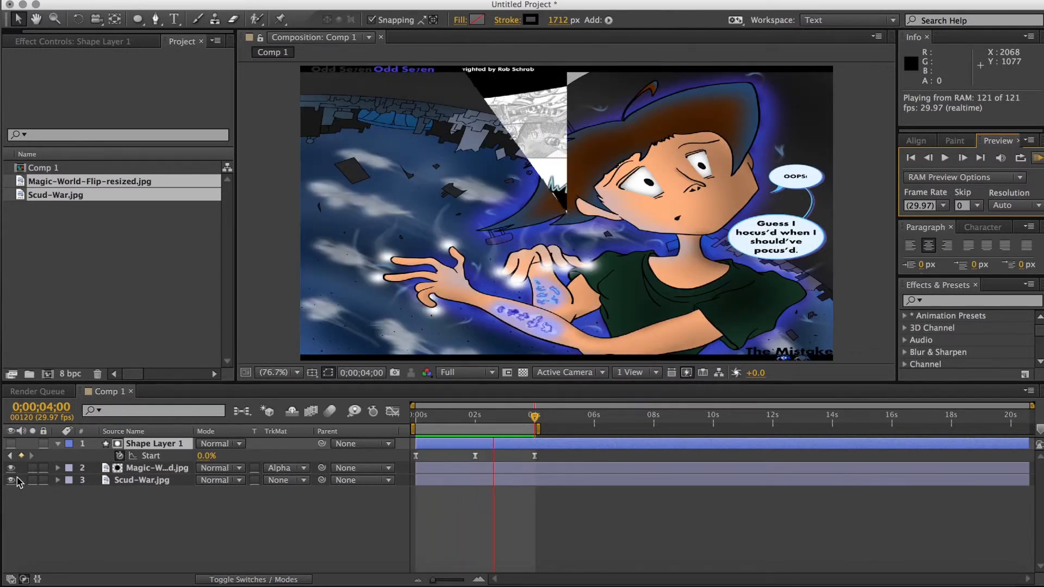
{"action": "key", "text": "space"}
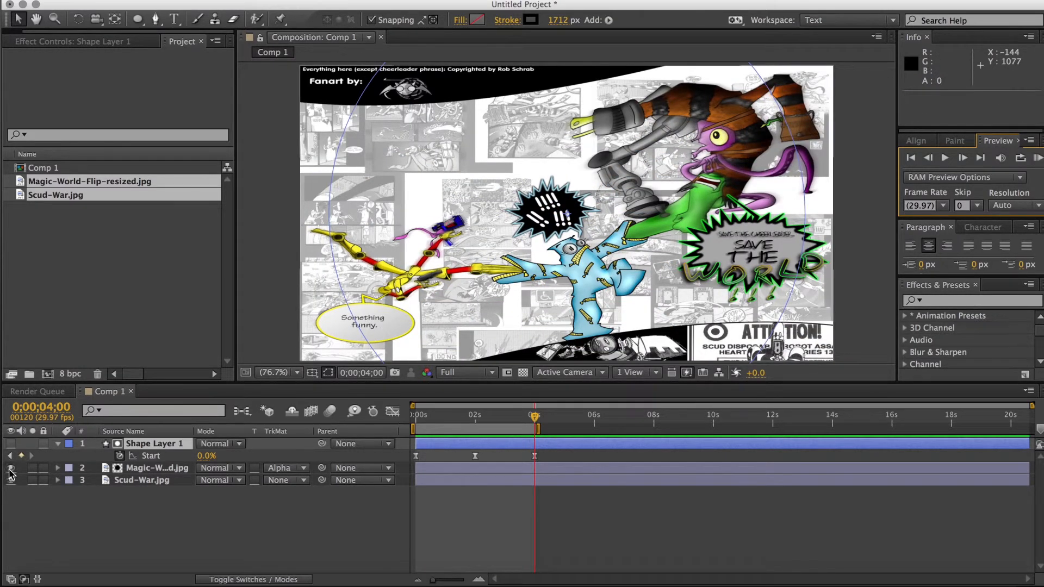
Step: Hide both image layers, show Shape Layer 1 and inspect the matte alone at 0;00;02;00 and 0;00;04;00
{"action": "left_click_drag", "start_coordinate": [11, 468], "coordinate": [10, 480]}
{"action": "left_click", "coordinate": [11, 444]}
{"action": "left_click_drag", "start_coordinate": [536, 421], "coordinate": [475, 423]}
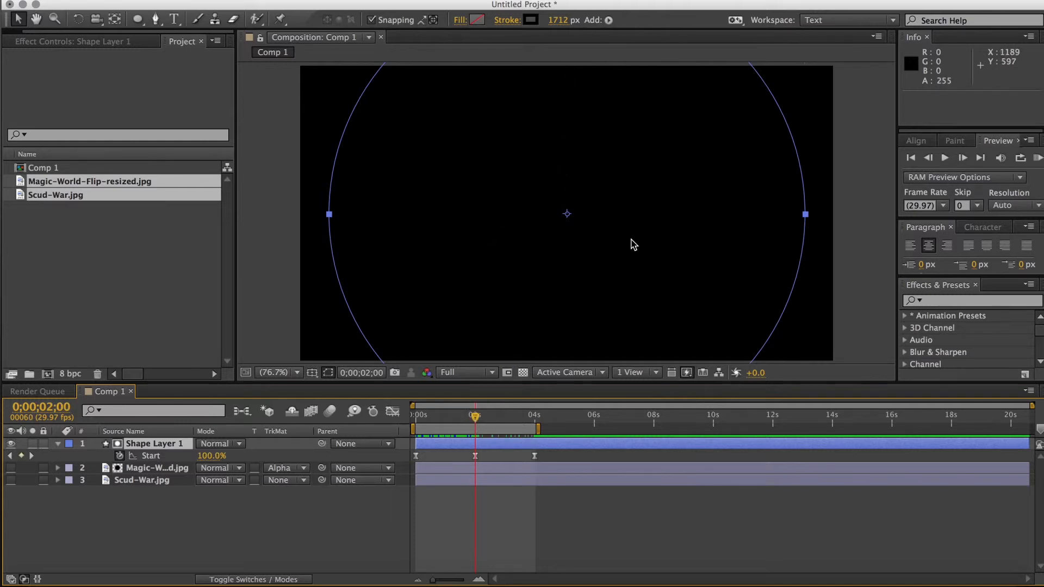
{"action": "left_click_drag", "start_coordinate": [476, 421], "coordinate": [540, 426]}
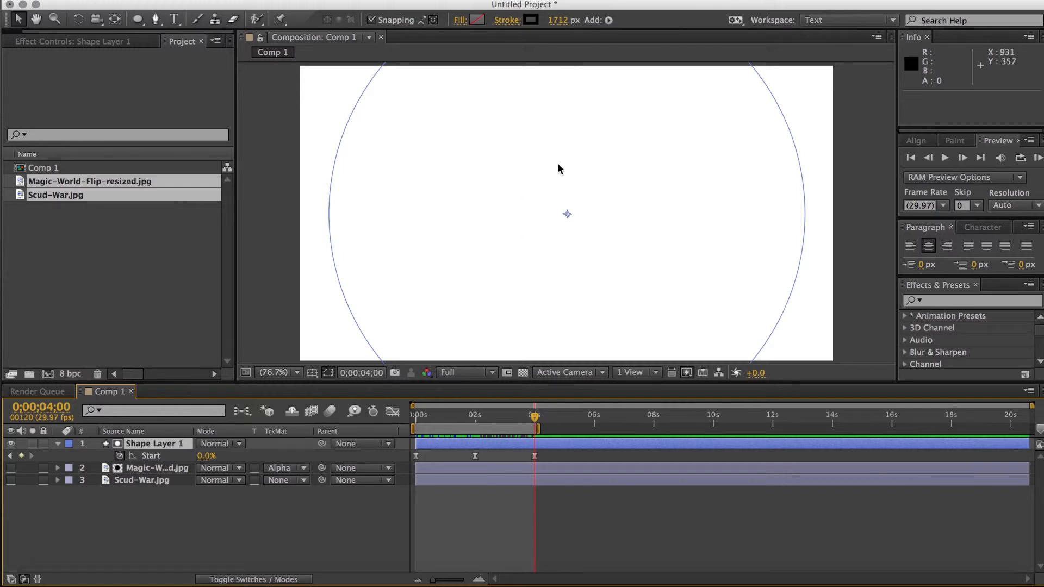